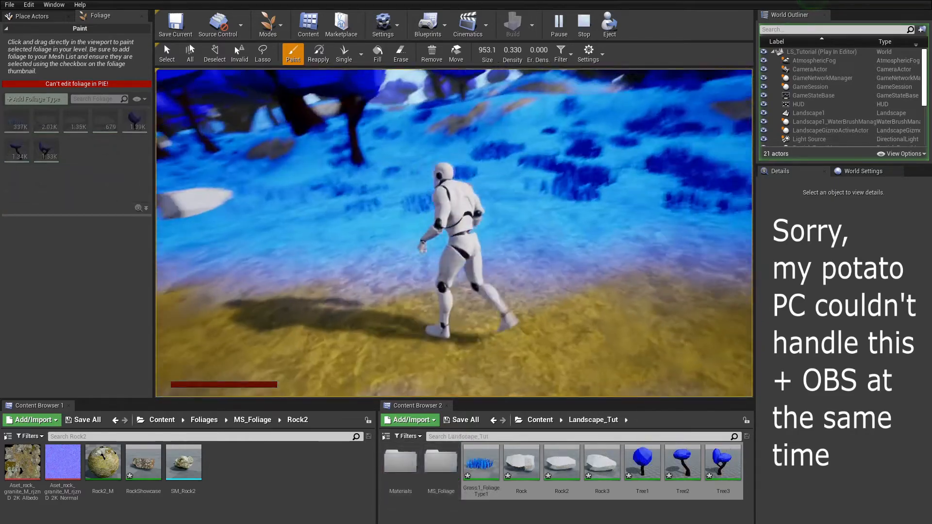
- Walk the character through the finished blue and green landscapes in the play preview
key(s)
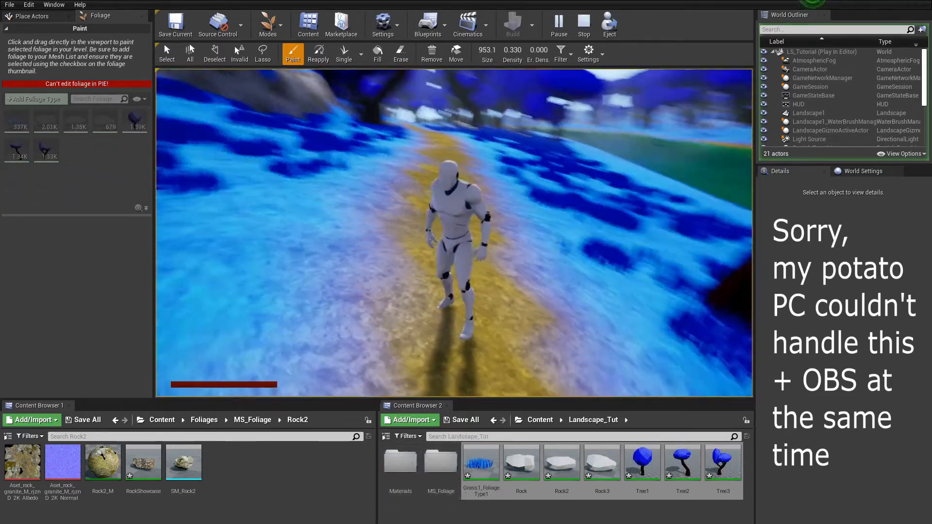
key(w)
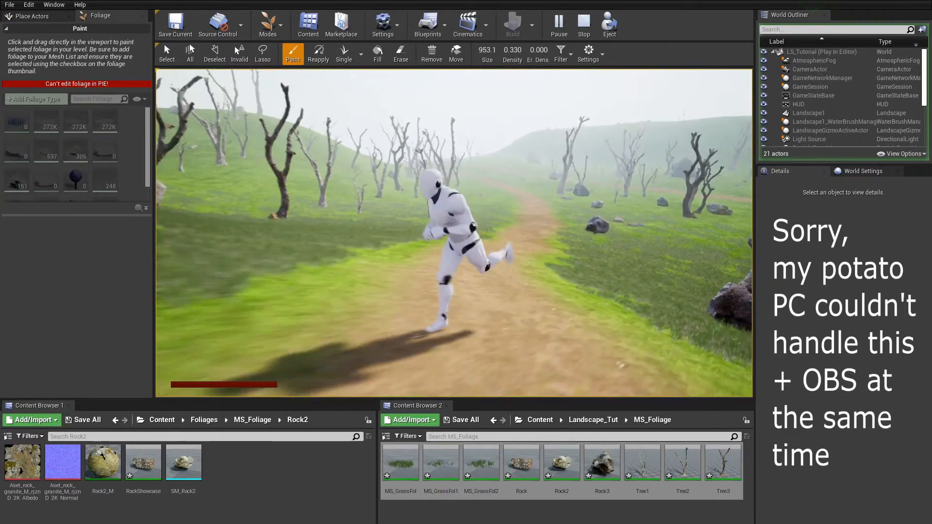
key(s)
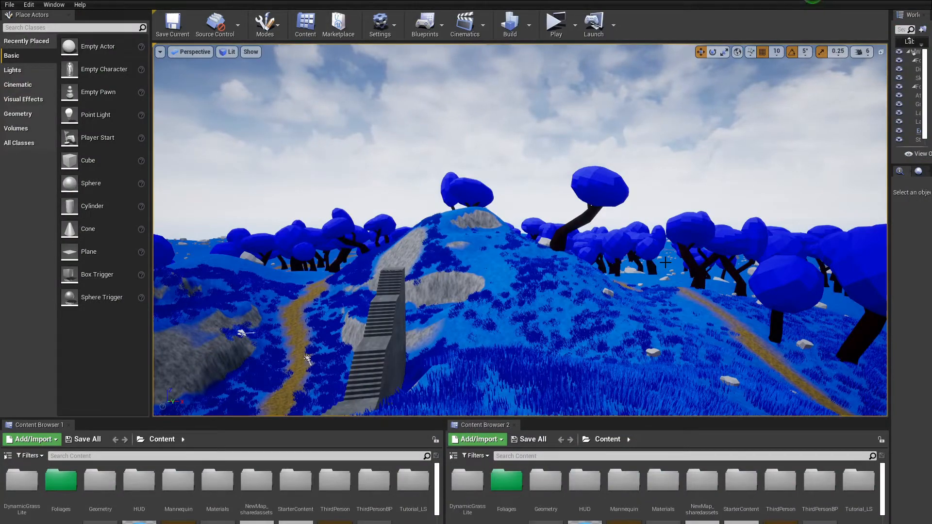
- Create a new level with the default floor and sky and save it as LS_Tutorial in ThirdPersonBP/Maps
mouse_move(338, 276)
right_down()
mouse_move(195, 291)
mouse_move(403, 260)
mouse_move(338, 276)
right_up()
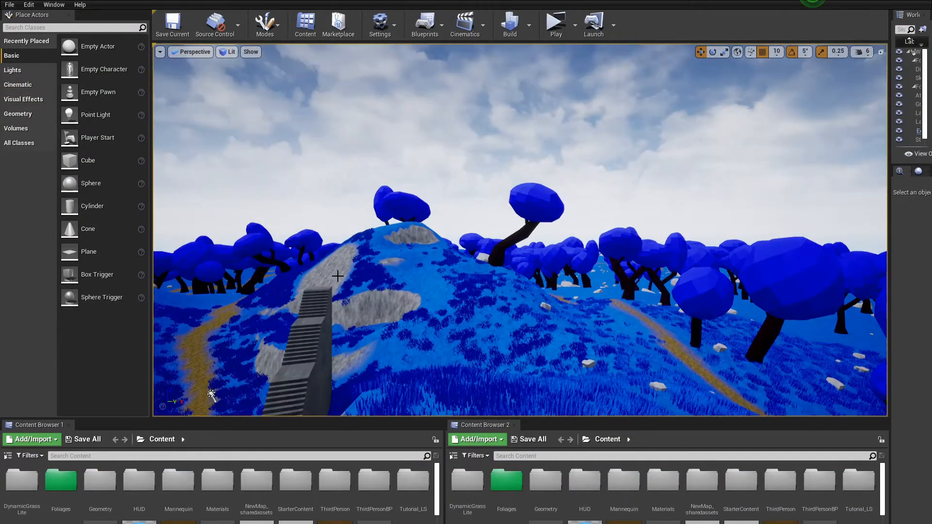
click(9, 6)
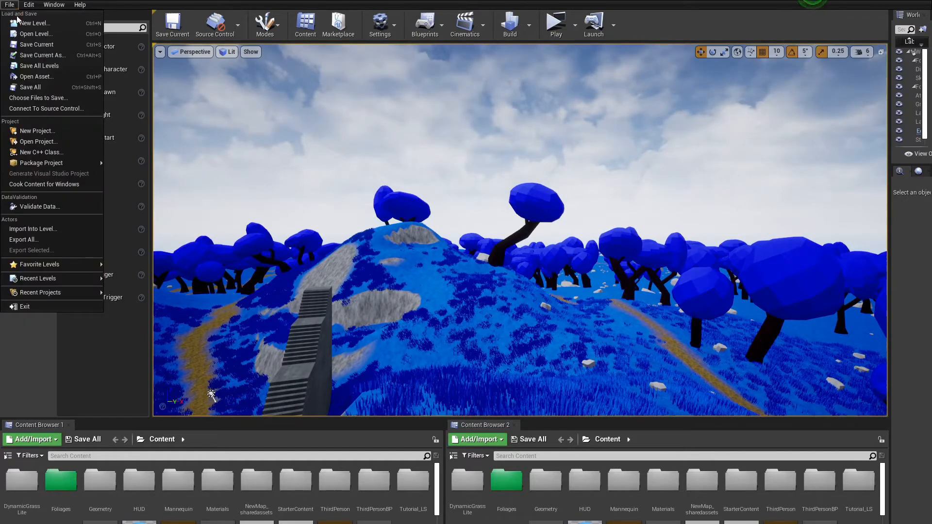
click(21, 23)
click(374, 215)
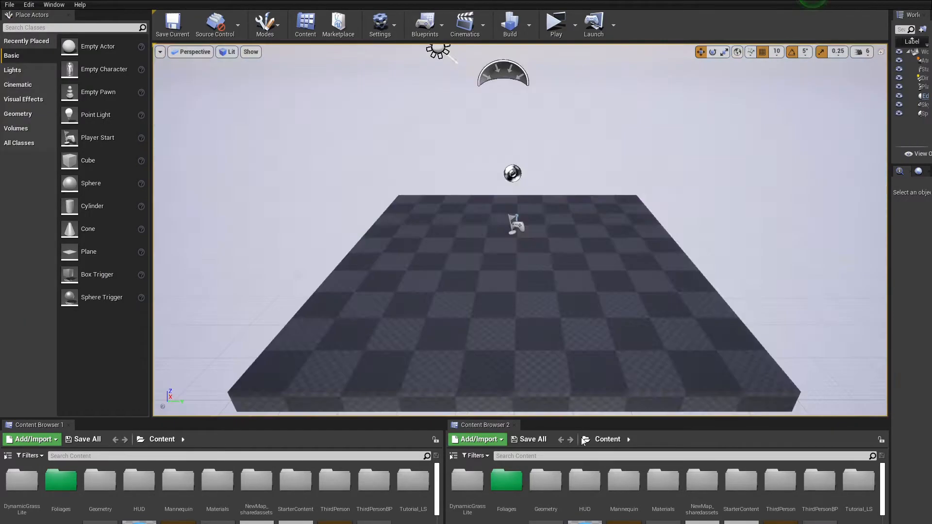
key(ctrl+s)
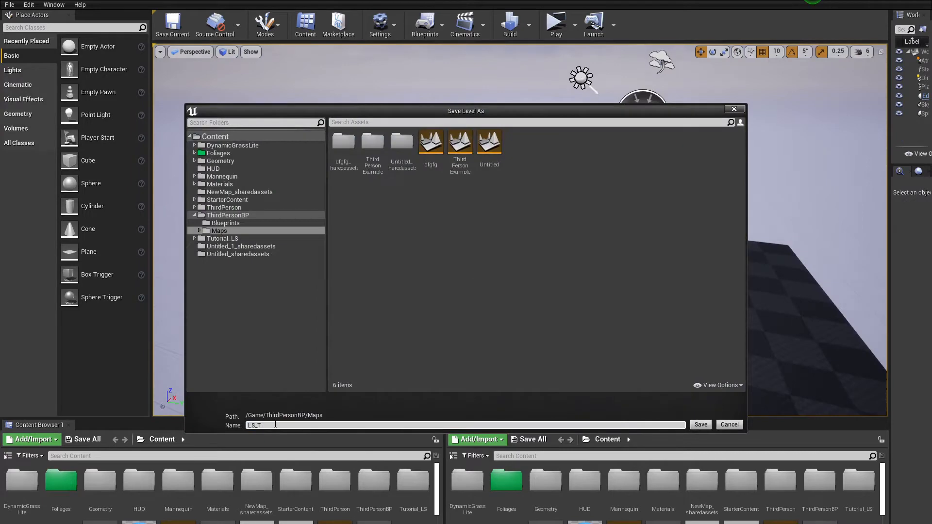
text(LS_T)
key(Return)
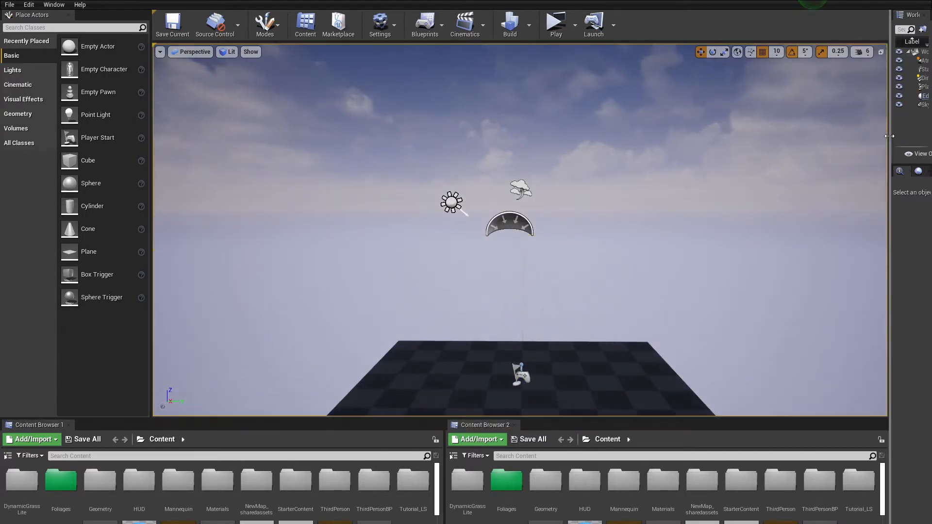
- Delete the player start, atmospheric fog and floor from the level, keeping only the light source, sky sphere and skylight
drag(890, 136, 727, 136)
click(778, 79)
click(776, 88)
key(Delete)
click(777, 60)
ctrl+click(777, 69)
key(Delete)
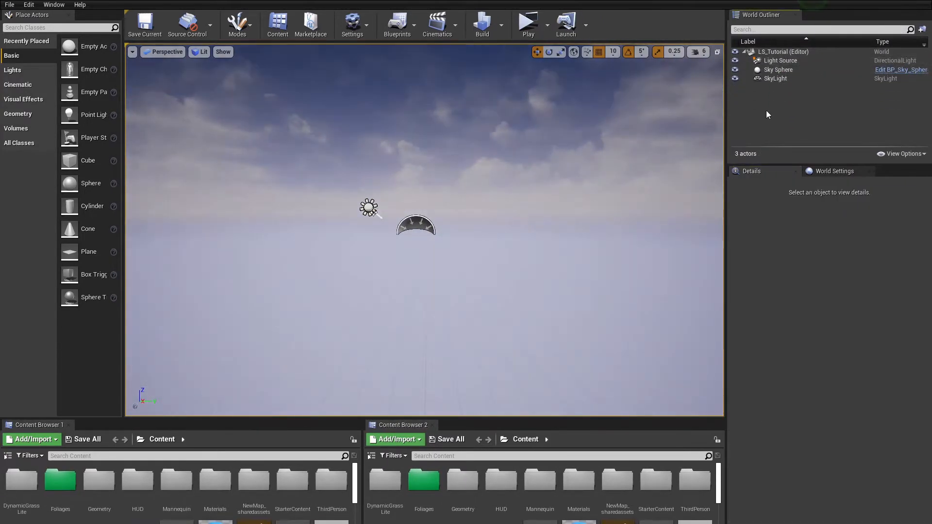
- Switch to Landscape mode and clear the material assigned to the new landscape
double_click(777, 70)
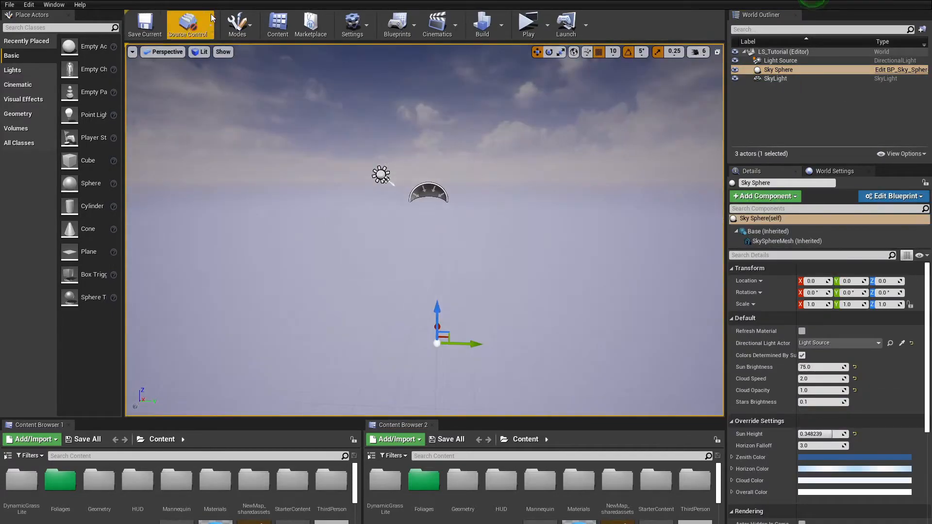
click(237, 24)
click(265, 66)
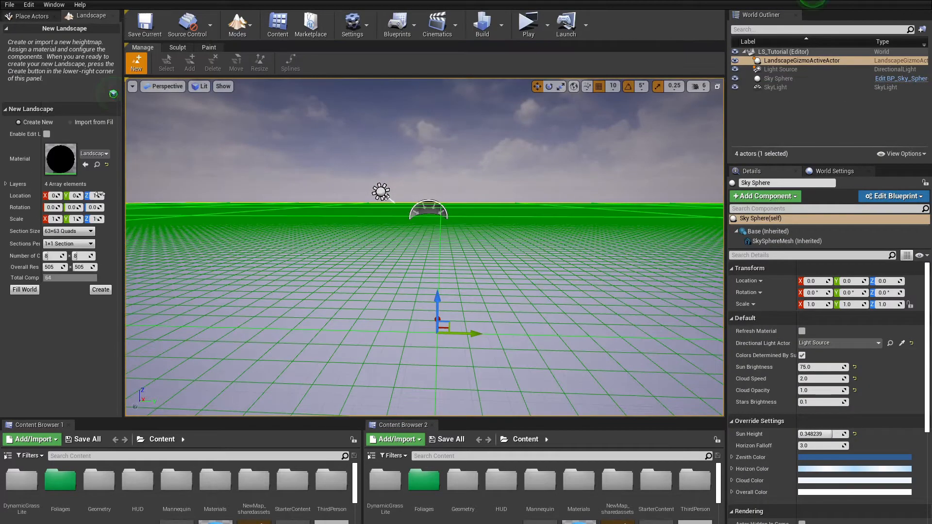
click(108, 165)
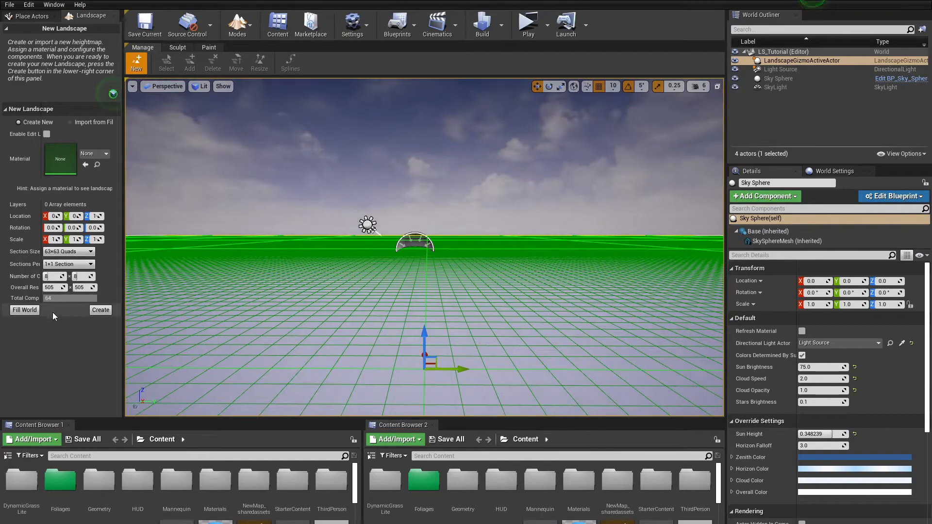
- Try a section size of 255×255 quads with 2×2 sections per component and 16×16 components for the new landscape
right_drag(361, 159, 301, 209)
key(s)
click(66, 285)
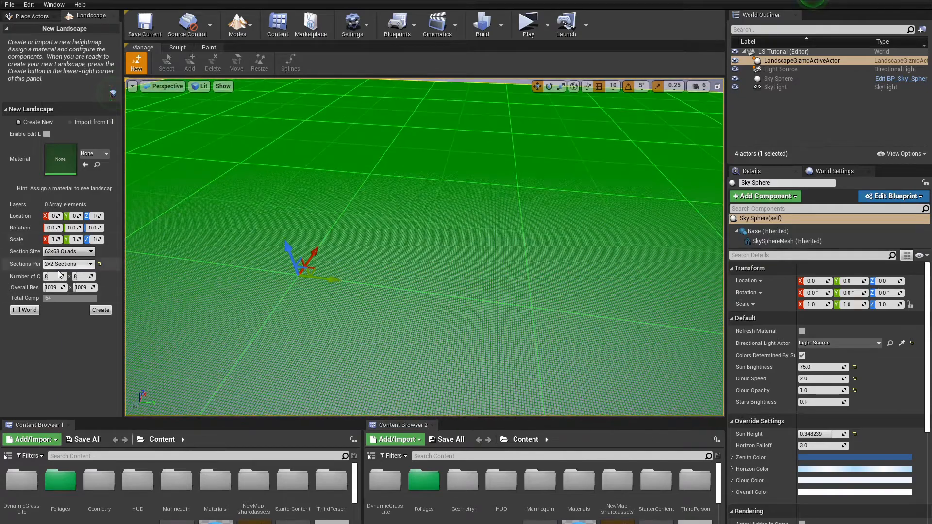
click(60, 275)
click(68, 251)
click(68, 315)
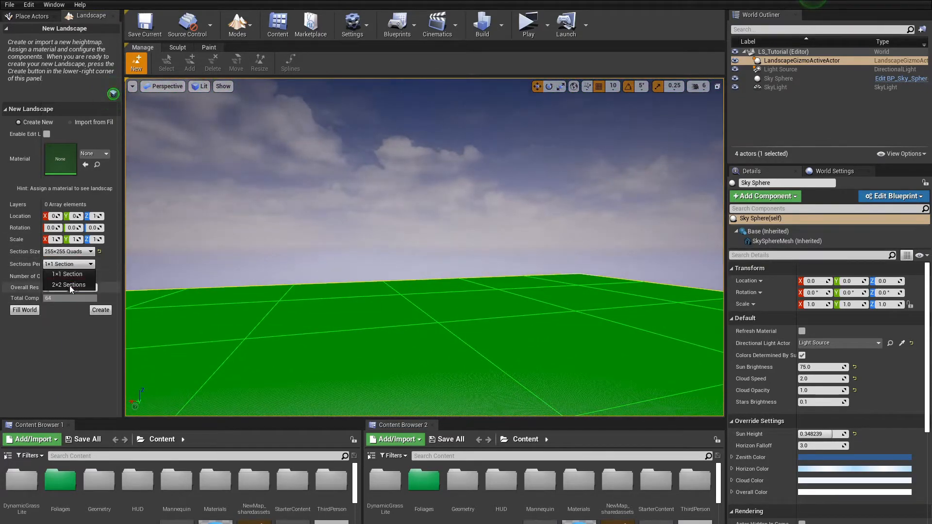
click(69, 284)
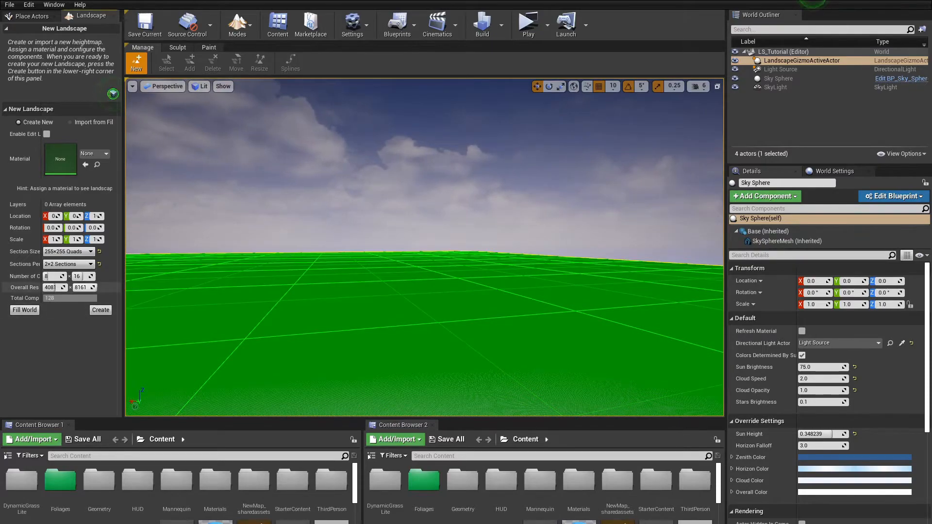
drag(51, 291, 67, 291)
right_drag(301, 232, 301, 268)
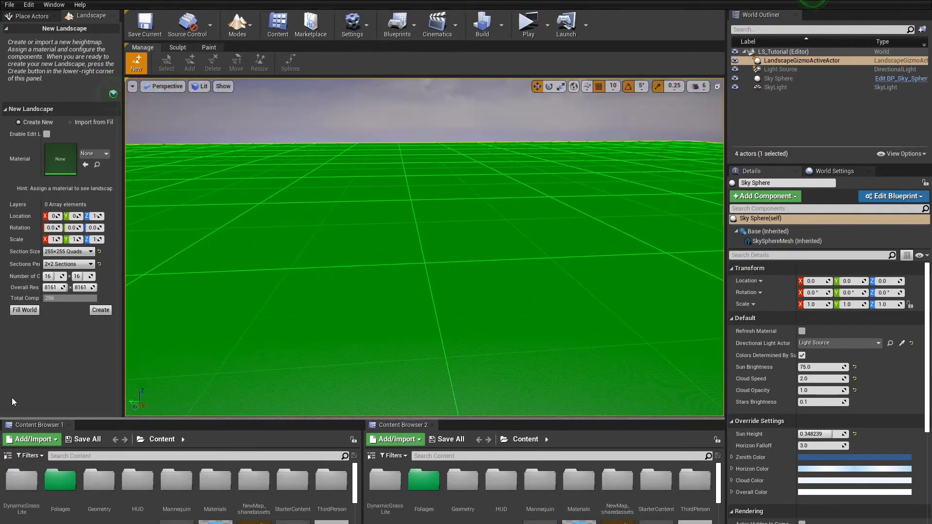
- Restore the new landscape to 63×63 quads, 1×1 section and an overall resolution of 505×505
click(100, 264)
click(101, 252)
text(505)
click(81, 289)
click(67, 356)
- Try a larger X and Y scale for the new landscape
right_drag(432, 248, 568, 296)
right_drag(290, 241, 247, 264)
drag(71, 241, 0, 320)
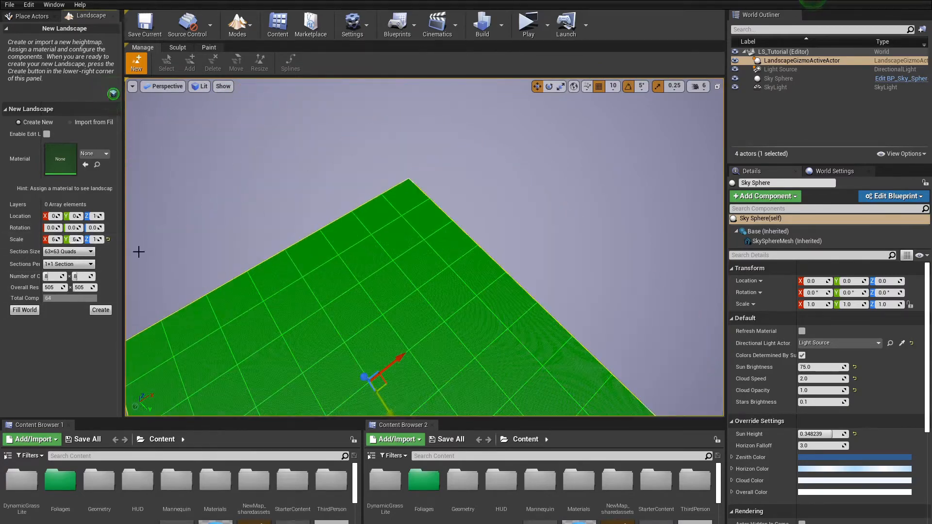
- Reset the new landscape's scale to its default and create the landscape
click(109, 240)
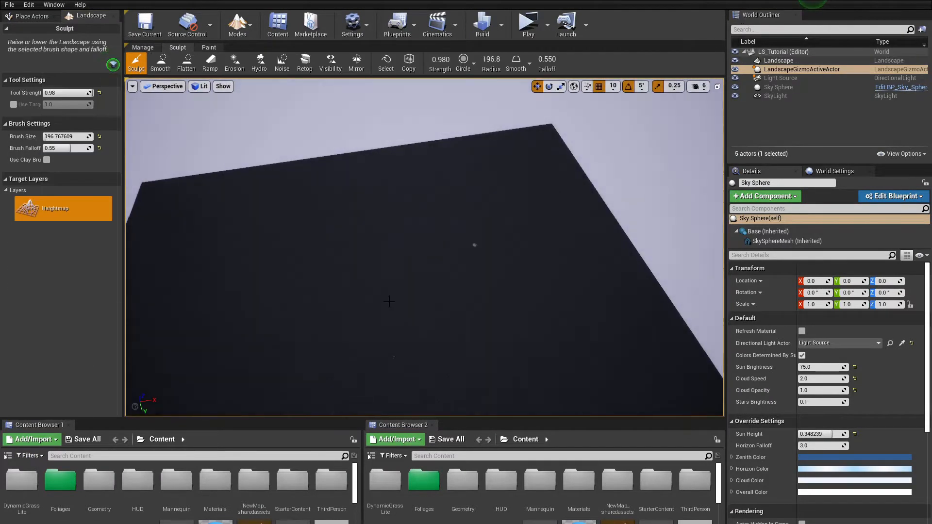
mouse_move(474, 246)
right_down()
mouse_move(466, 276)
mouse_move(435, 282)
mouse_move(388, 233)
right_up()
key(w)
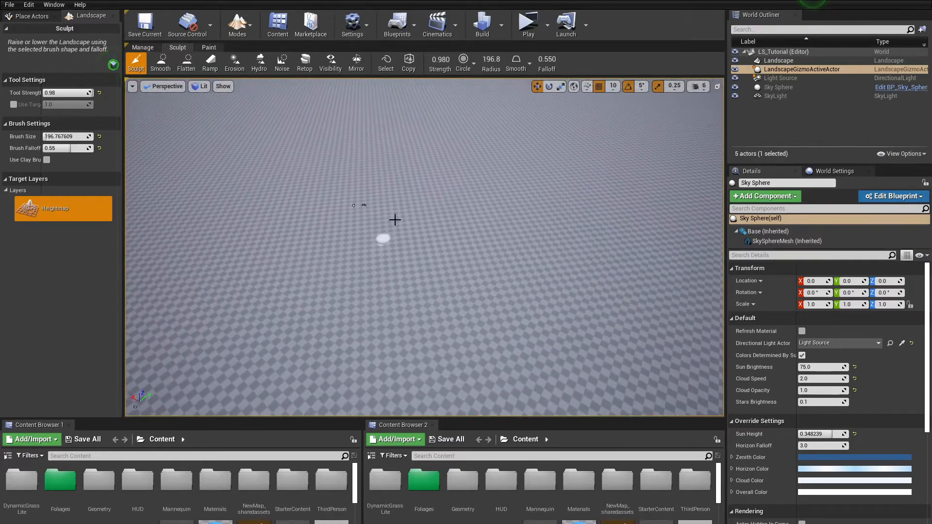
- Play the level in a separate editor window and run the character around the flat landscape
click(520, 46)
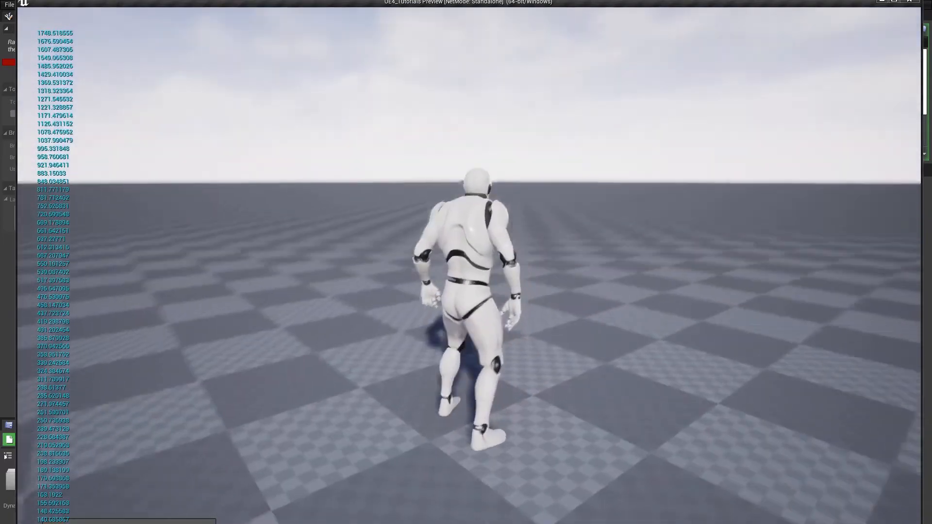
key(w)
key(s)
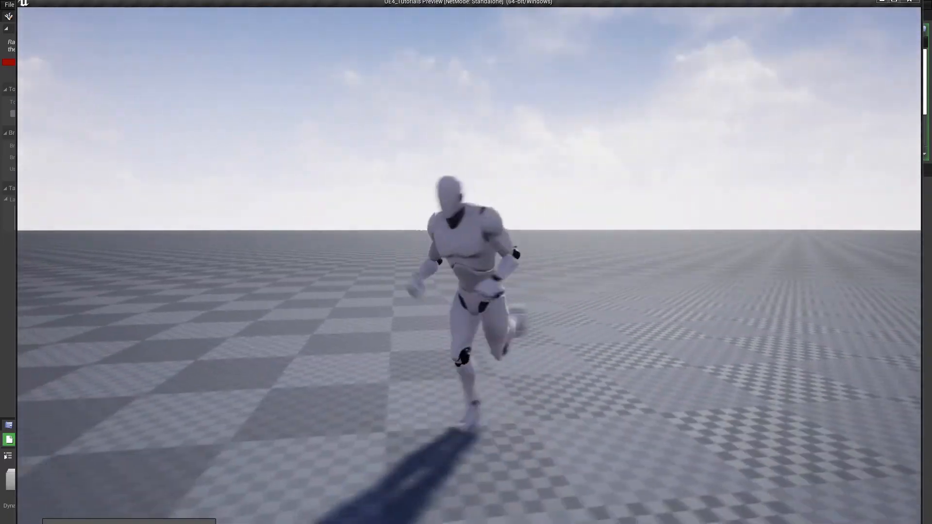
key(d)
key(a)
key(w)
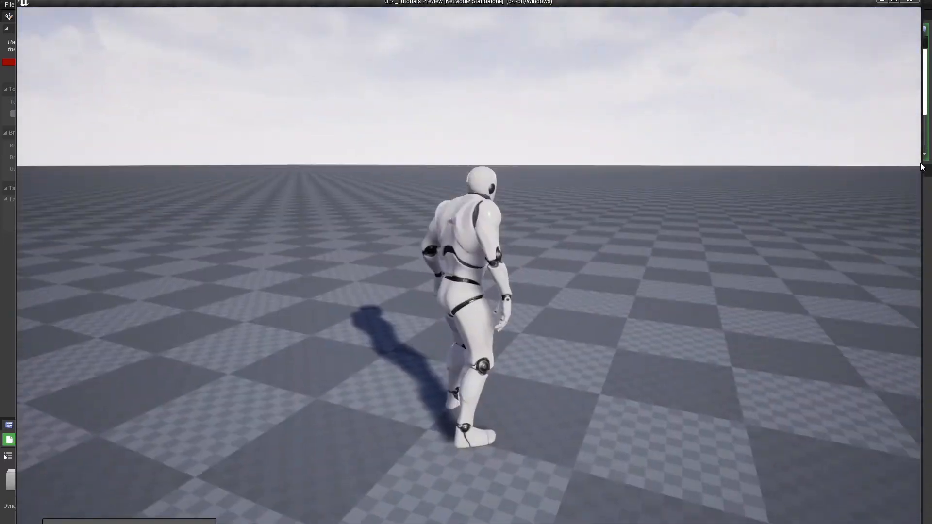
key(Escape)
- Change the play mode to Selected Viewport and briefly test the level there
click(547, 28)
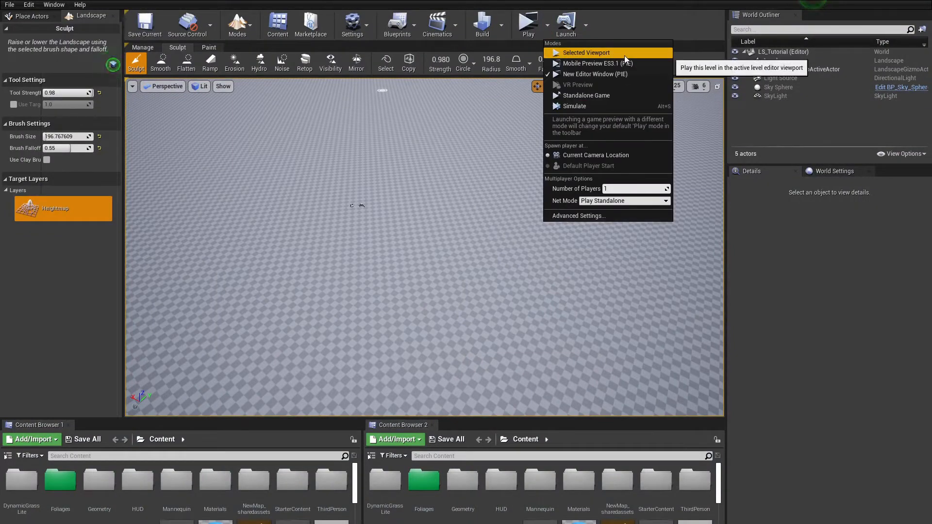
click(624, 56)
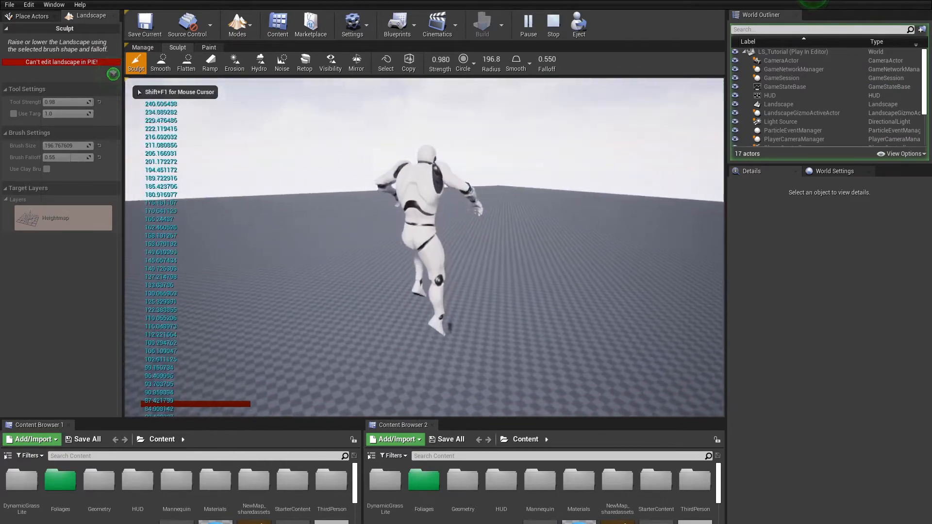
key(Escape)
- Raise the first hills on the landscape with the Sculpt brush, using a radius of about 1481 and strength 0.72
right_drag(424, 248, 272, 272)
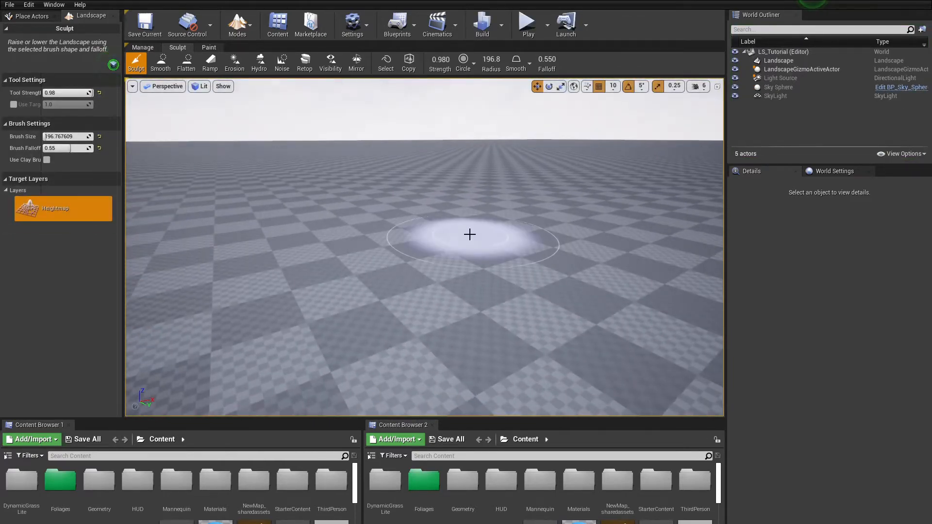
mouse_move(409, 222)
right_down()
mouse_move(369, 287)
mouse_move(311, 276)
mouse_move(214, 213)
mouse_move(281, 176)
right_up()
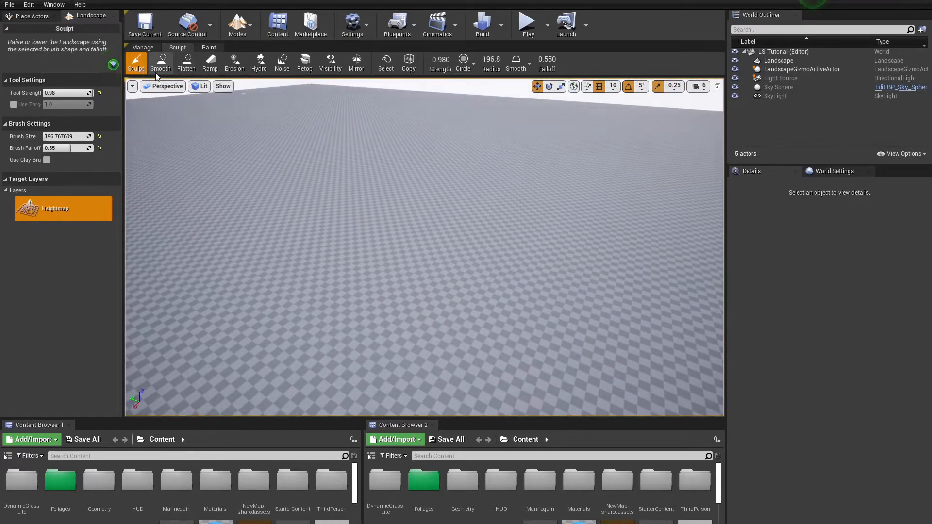
right_drag(417, 300, 454, 354)
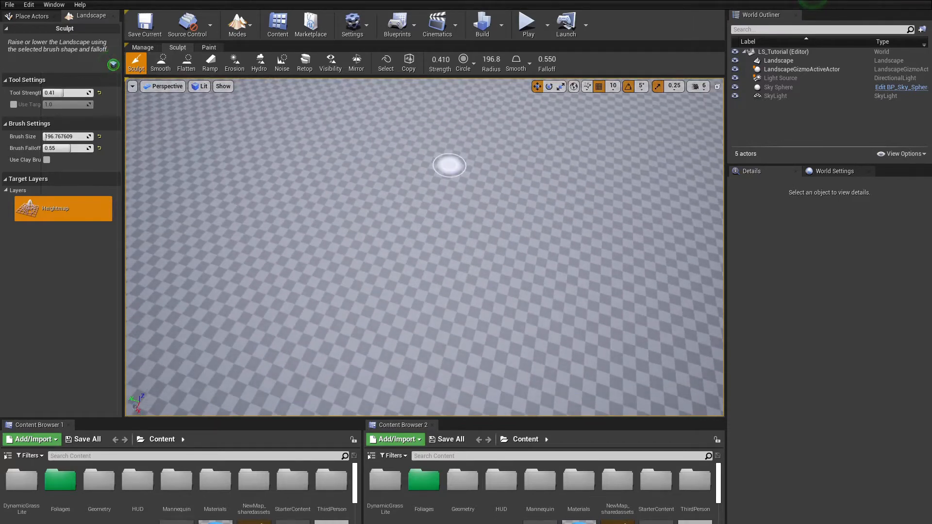
drag(481, 59, 510, 59)
mouse_move(308, 239)
mouse_down()
mouse_move(531, 173)
mouse_move(556, 145)
mouse_move(189, 198)
mouse_up()
right_drag(189, 198, 237, 136)
drag(237, 136, 340, 82)
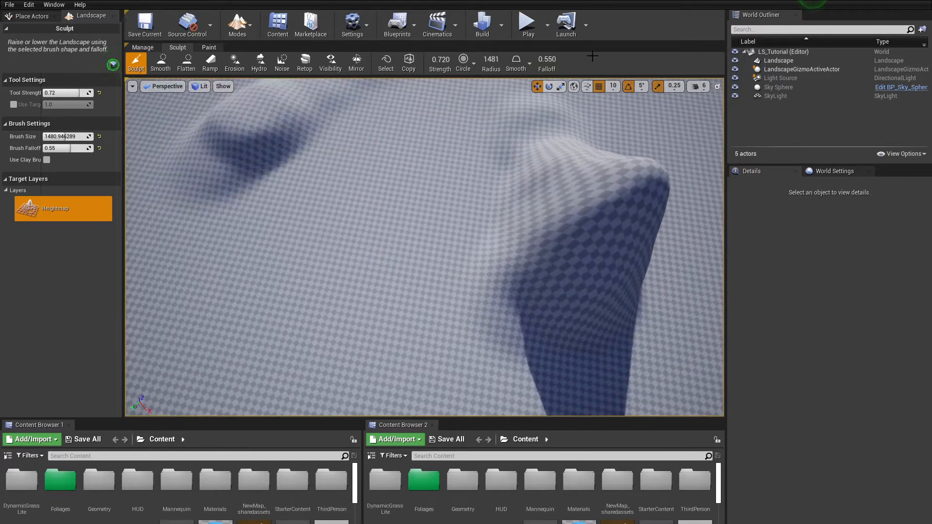
- Sculpt more hills and steep peaks across the landscape, raising the brush strength to 1.0
mouse_move(531, 150)
right_down()
mouse_move(368, 187)
mouse_move(352, 169)
right_up()
drag(613, 145, 311, 192)
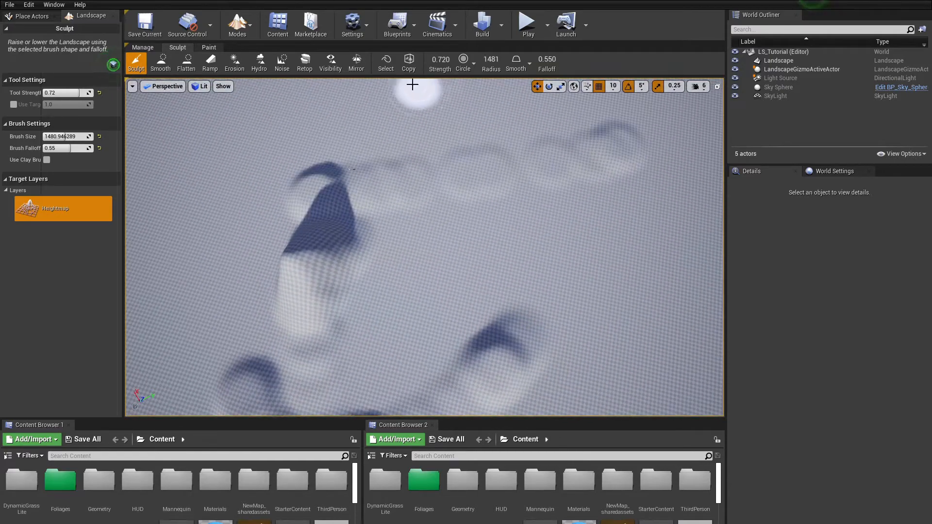
mouse_move(441, 244)
mouse_down()
mouse_move(562, 183)
mouse_move(749, 222)
mouse_up()
mouse_move(671, 111)
mouse_down()
mouse_move(618, 150)
mouse_move(385, 241)
mouse_move(333, 243)
mouse_move(421, 185)
mouse_move(198, 209)
mouse_move(379, 177)
mouse_up()
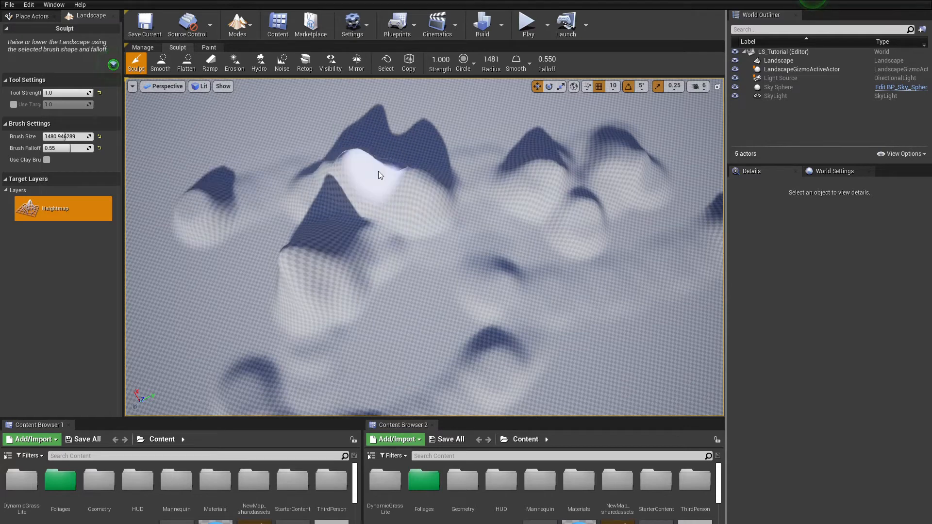
- Soften the sculpted peaks with the Smooth tool and level a U-shaped plateau through them with the Flatten tool
click(161, 63)
mouse_move(217, 209)
mouse_down()
mouse_move(203, 199)
mouse_move(280, 216)
mouse_move(504, 130)
mouse_move(374, 162)
mouse_move(422, 187)
mouse_move(332, 189)
mouse_move(306, 308)
mouse_move(498, 224)
mouse_move(522, 241)
mouse_move(509, 204)
mouse_up()
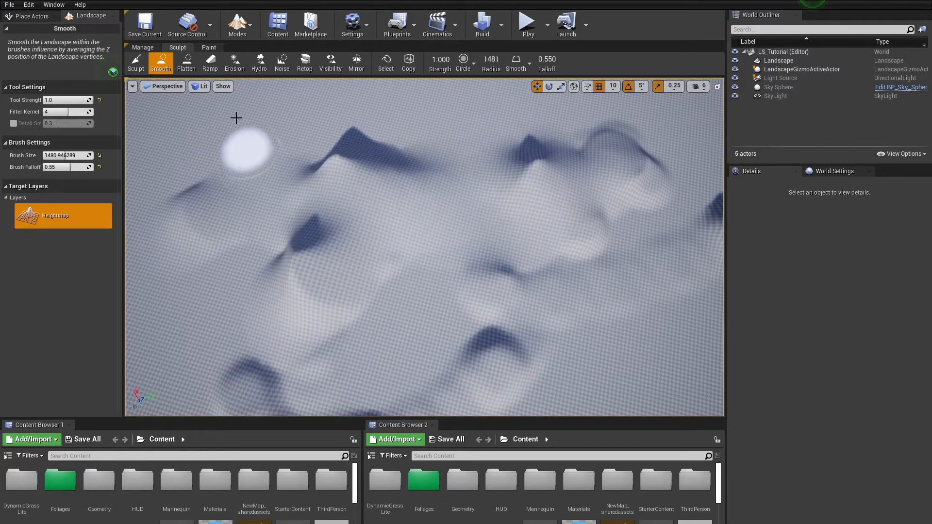
click(186, 63)
mouse_move(313, 295)
mouse_down()
mouse_move(461, 217)
mouse_move(604, 166)
mouse_move(612, 289)
mouse_move(491, 344)
mouse_up()
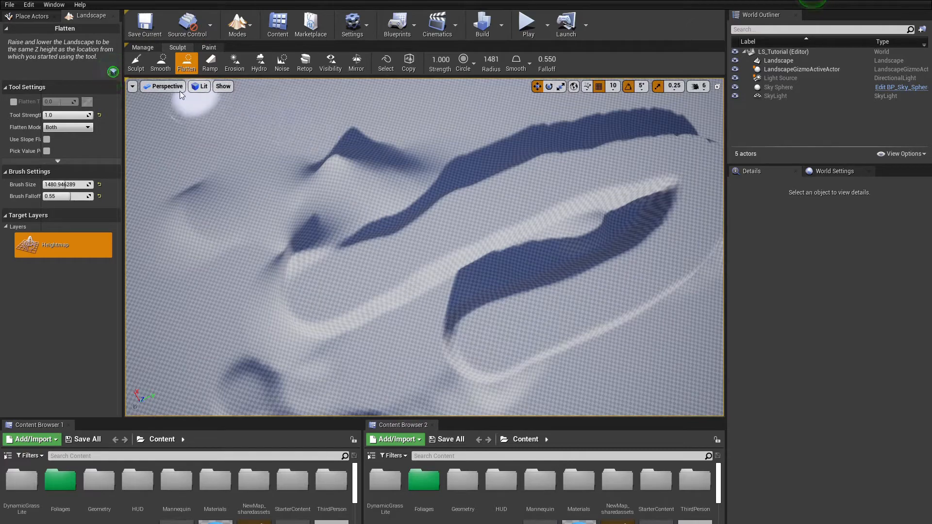
- Set the Flatten brush radius to 8192 and level all the sculpted hills back to the flat ground height
drag(486, 61, 544, 61)
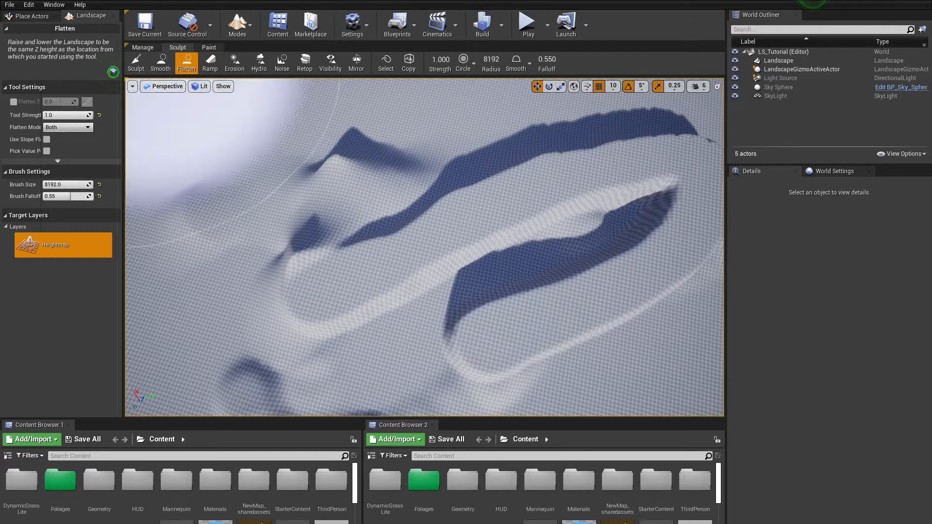
key(s)
mouse_move(393, 169)
right_down()
mouse_move(292, 209)
mouse_move(454, 169)
right_up()
key(s)
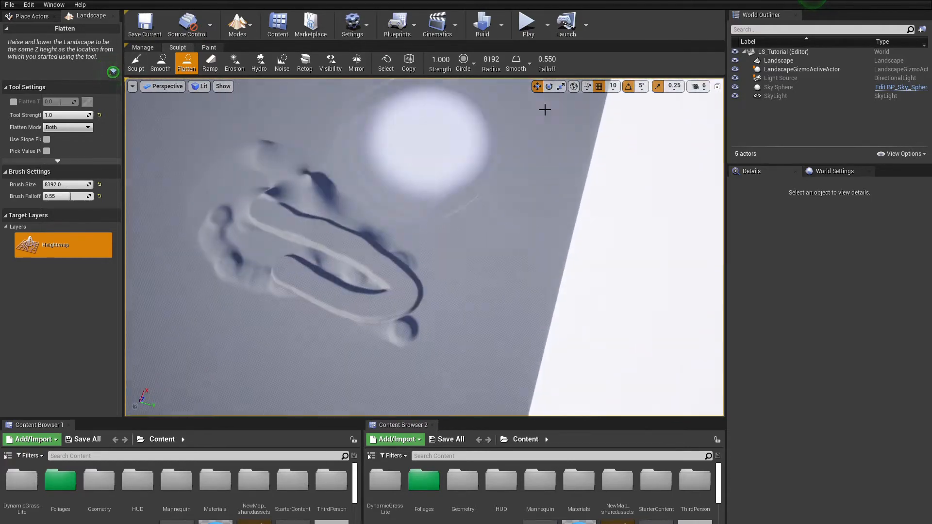
mouse_move(191, 341)
mouse_down()
mouse_move(267, 260)
mouse_move(341, 245)
mouse_move(377, 304)
mouse_move(260, 213)
mouse_move(396, 94)
mouse_move(253, 184)
mouse_move(179, 202)
mouse_move(170, 244)
mouse_up()
- Return to the Select editor mode and delete the flattened Landscape actor from the level
mouse_move(169, 244)
right_down()
mouse_move(131, 204)
mouse_move(131, 272)
mouse_move(161, 155)
mouse_move(194, 204)
mouse_move(228, 209)
right_up()
key(w)
click(234, 35)
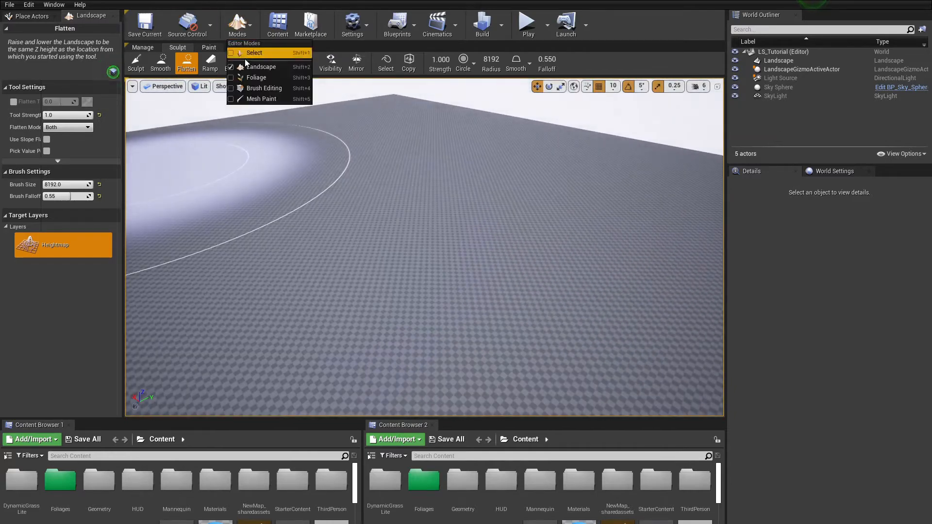
click(246, 56)
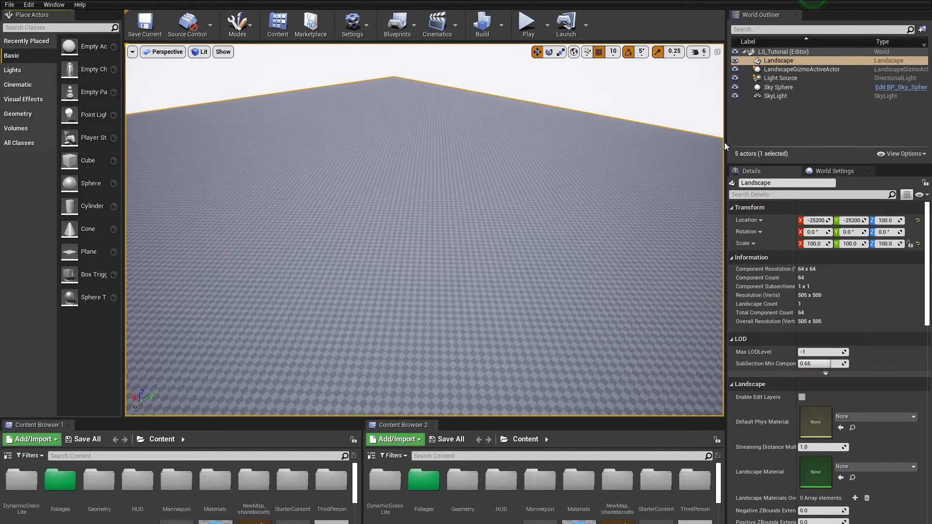
key(Delete)
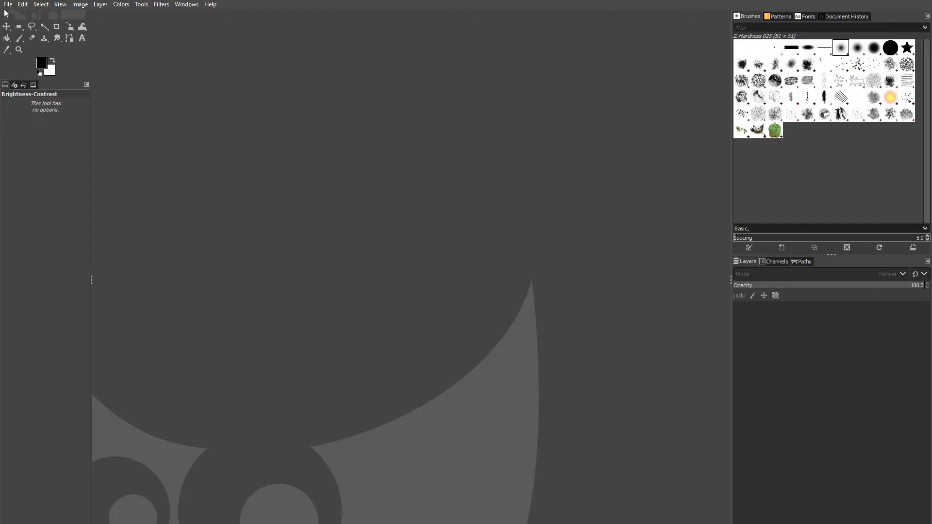
- Switch to GIMP and create a 505 × 505 px image filled with a near-black background color
click(8, 5)
click(8, 5)
click(8, 4)
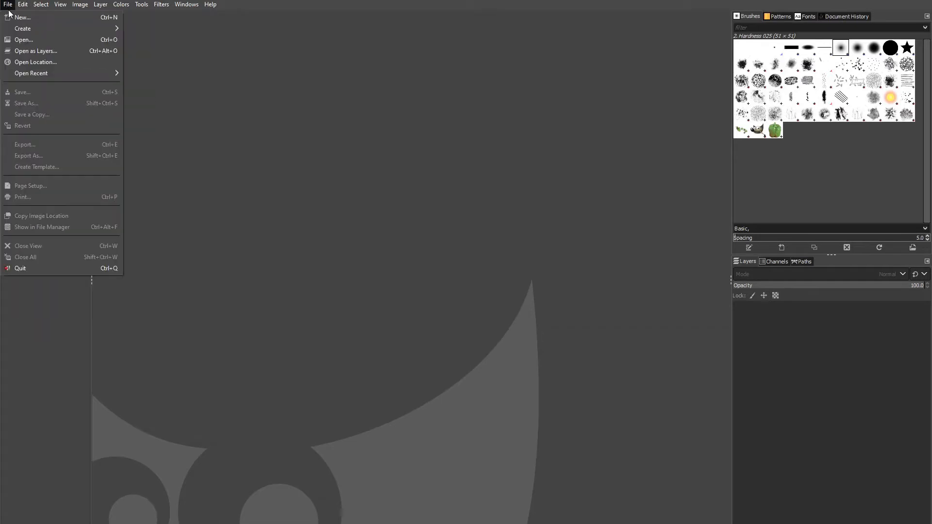
click(11, 17)
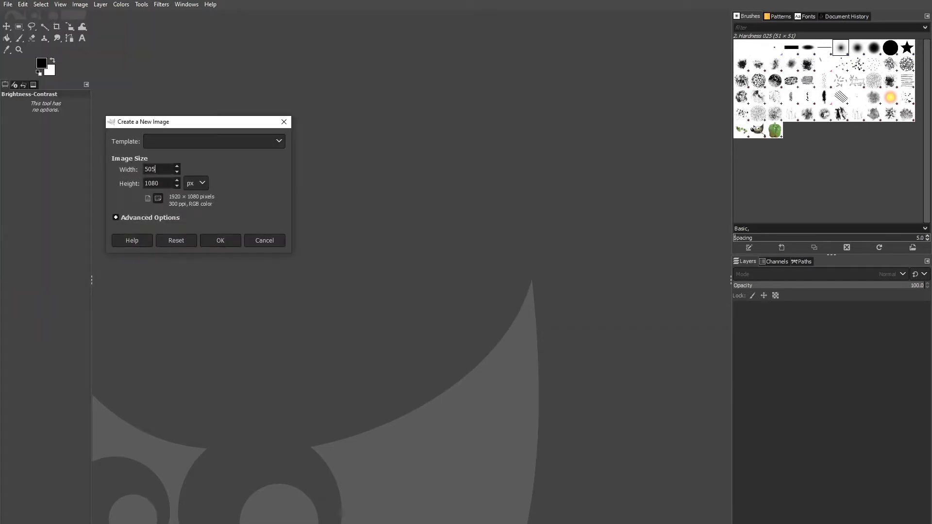
click(156, 217)
click(180, 343)
click(180, 343)
click(41, 65)
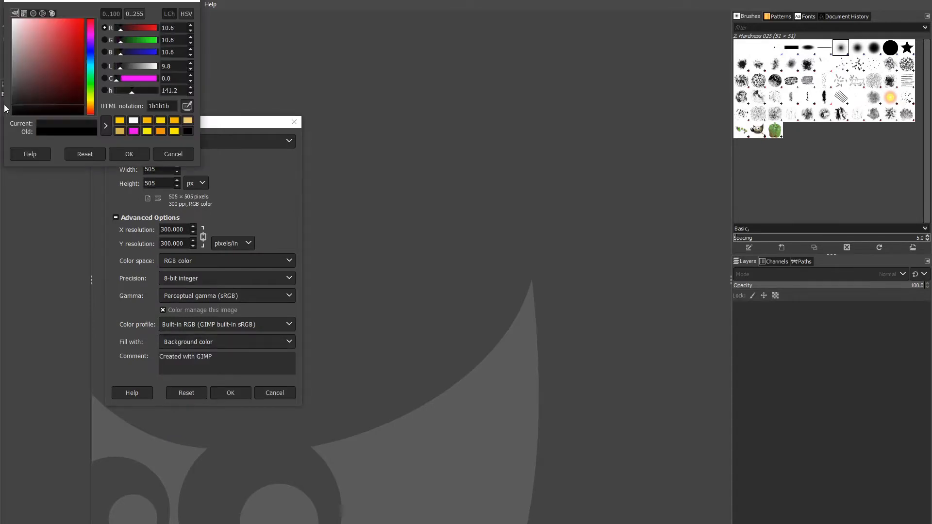
click(220, 394)
click(130, 154)
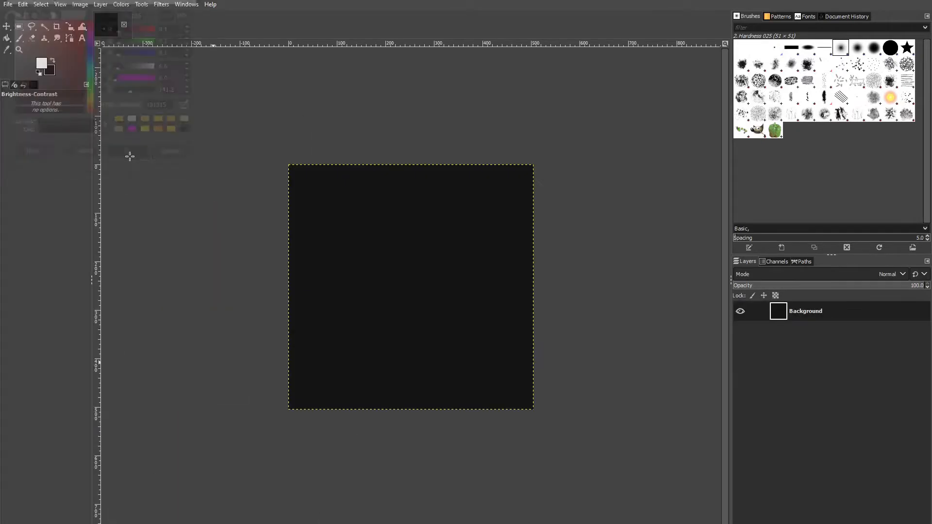
- Paint mottled dark-gray patches across the canvas with the Acrylic 03 and Acrylic 05 #2 paintbrushes at 20% opacity, as a heightmap
click(20, 38)
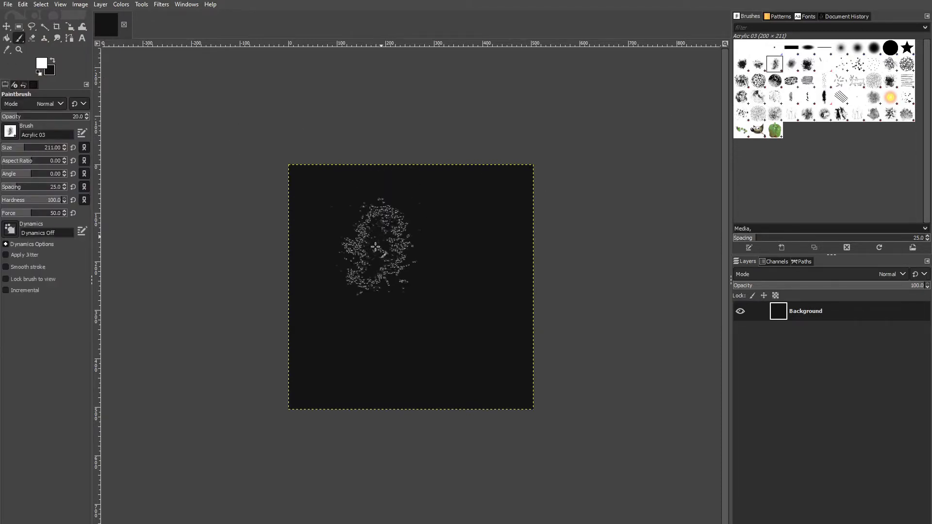
click(41, 63)
drag(13, 92, 13, 96)
click(127, 154)
mouse_move(358, 209)
mouse_down()
mouse_move(441, 267)
mouse_move(484, 345)
mouse_up()
mouse_move(507, 379)
mouse_down()
mouse_move(470, 318)
mouse_move(320, 187)
mouse_move(301, 298)
mouse_move(346, 313)
mouse_move(417, 365)
mouse_move(333, 378)
mouse_move(427, 208)
mouse_move(475, 187)
mouse_move(499, 314)
mouse_up()
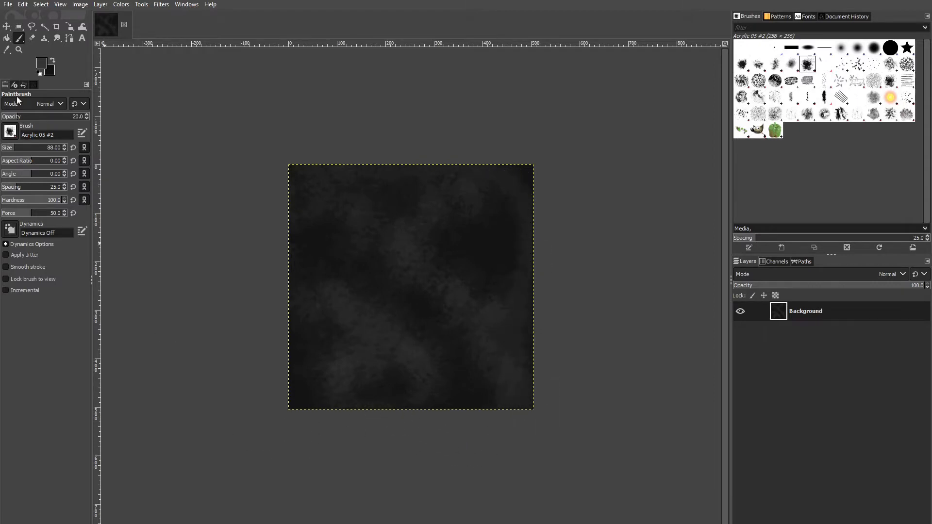
click(42, 64)
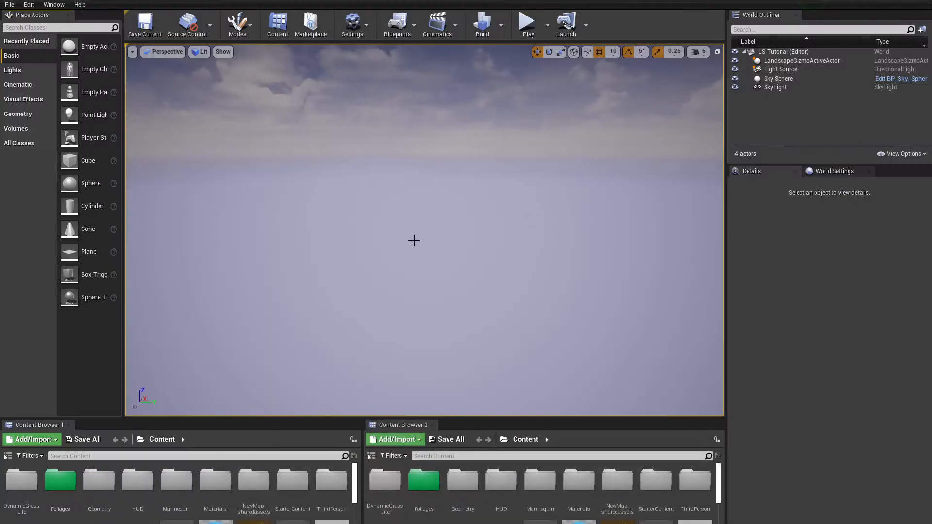
- Switch to Unreal Engine and set up a new landscape that imports from file, with edit layers enabled
right_drag(201, 187, 224, 119)
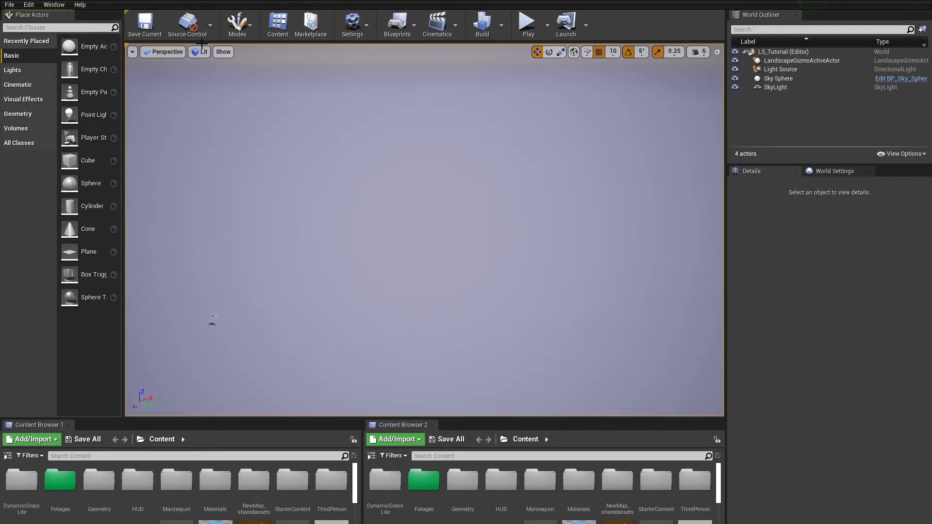
click(238, 35)
click(258, 65)
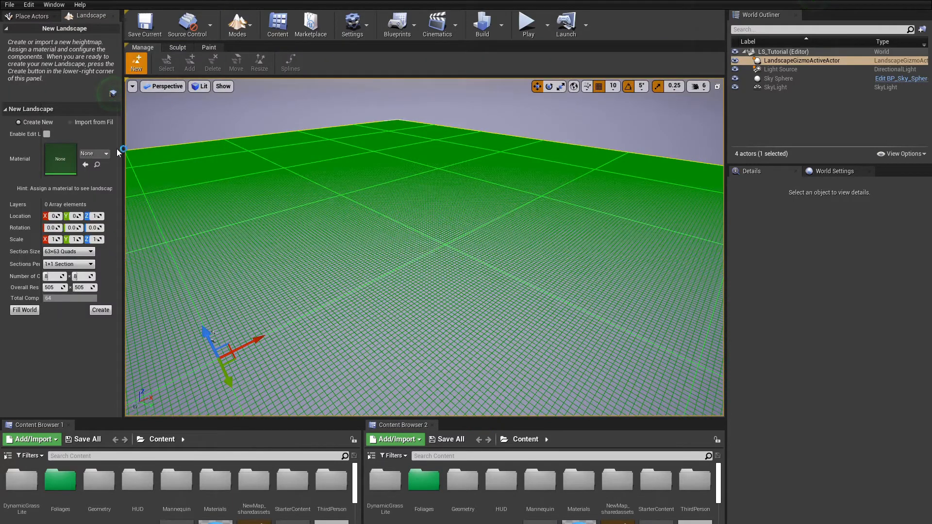
drag(124, 145, 192, 146)
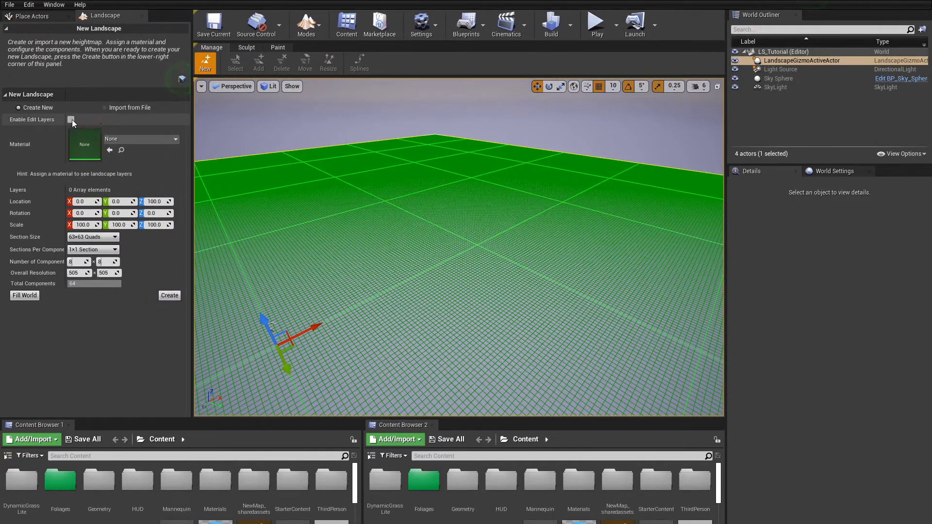
click(71, 120)
click(118, 108)
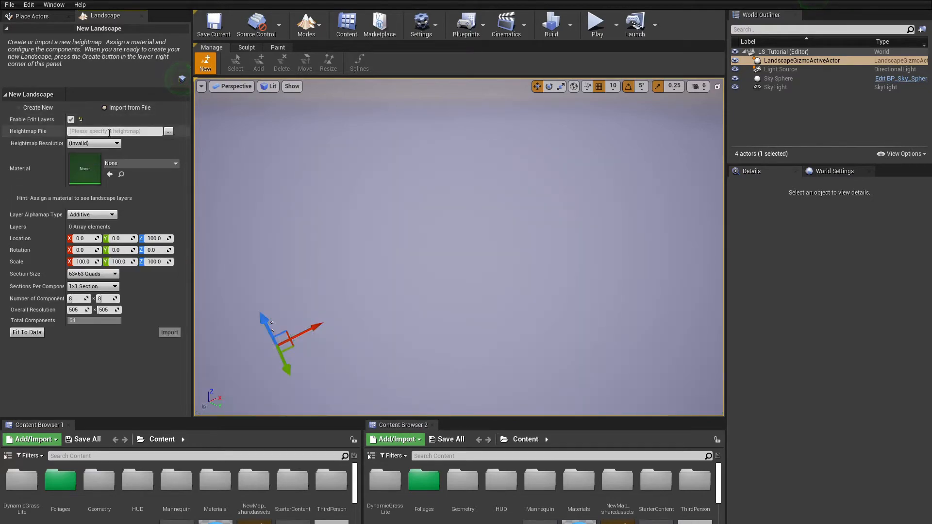
- Load HM_Gimp505 from the Desktop as the heightmap file and import the landscape
click(169, 131)
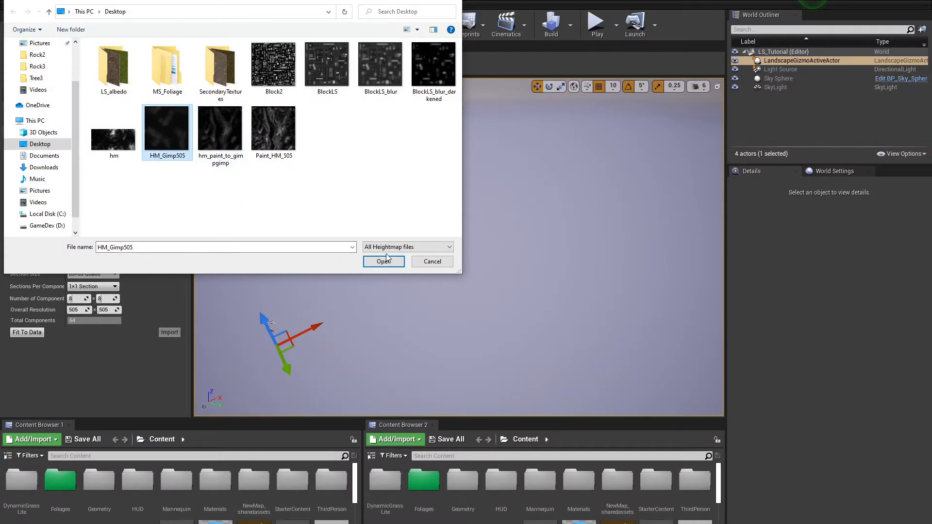
click(381, 265)
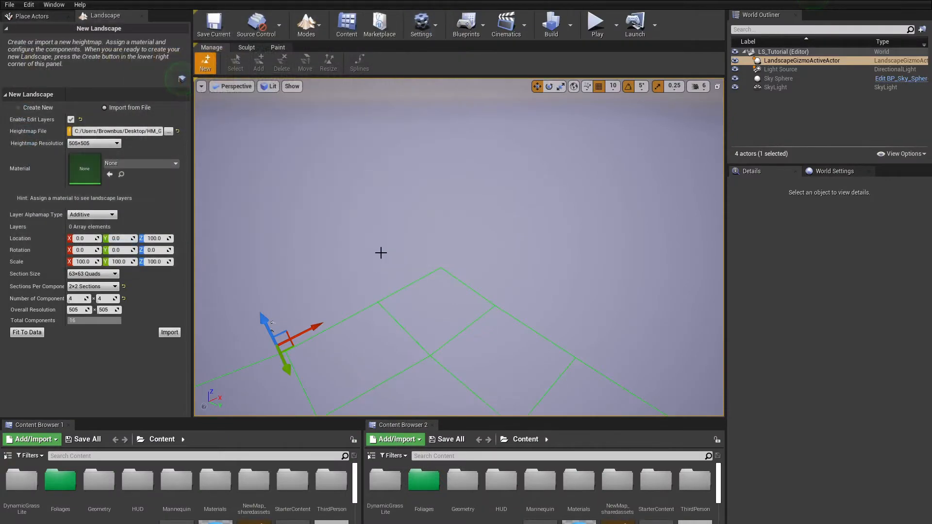
right_drag(309, 268, 437, 277)
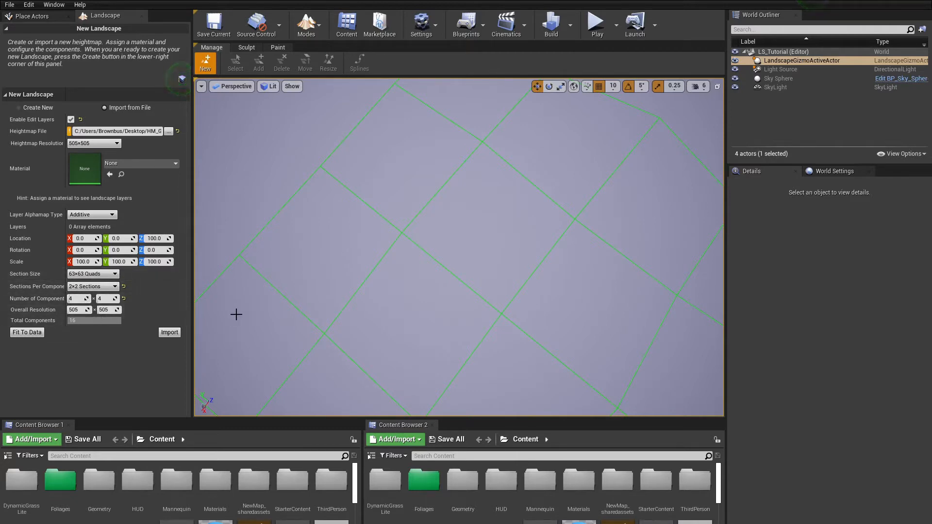
click(172, 334)
- Play-test the level among the imported hills, running the character around to judge the terrain's roughness and scale
mouse_move(244, 321)
right_down()
mouse_move(272, 296)
mouse_move(301, 224)
mouse_move(349, 315)
mouse_move(343, 359)
mouse_move(379, 252)
right_up()
key(w)
key(w)
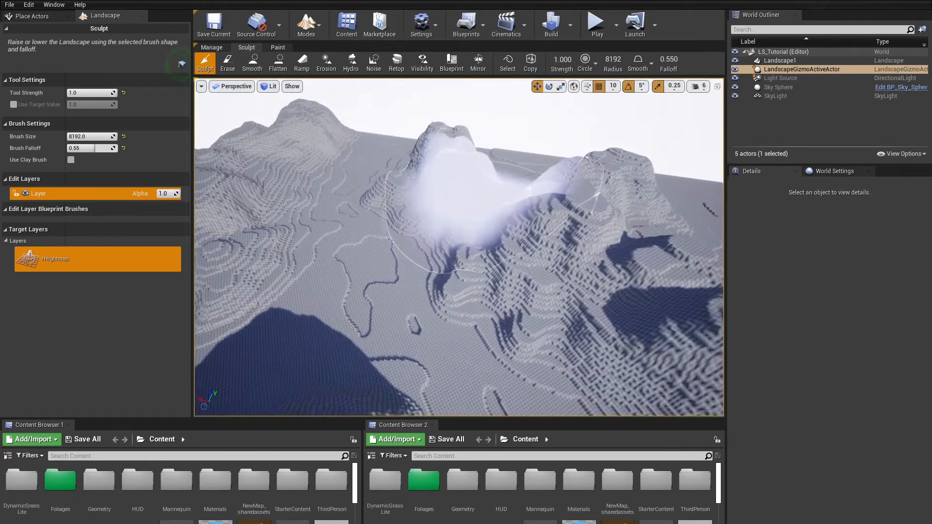
click(595, 19)
key(Escape)
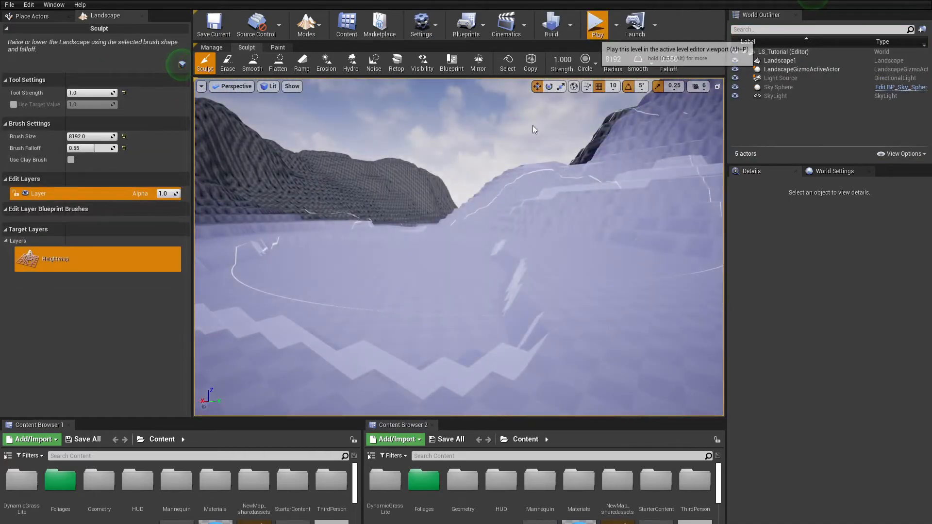
click(587, 22)
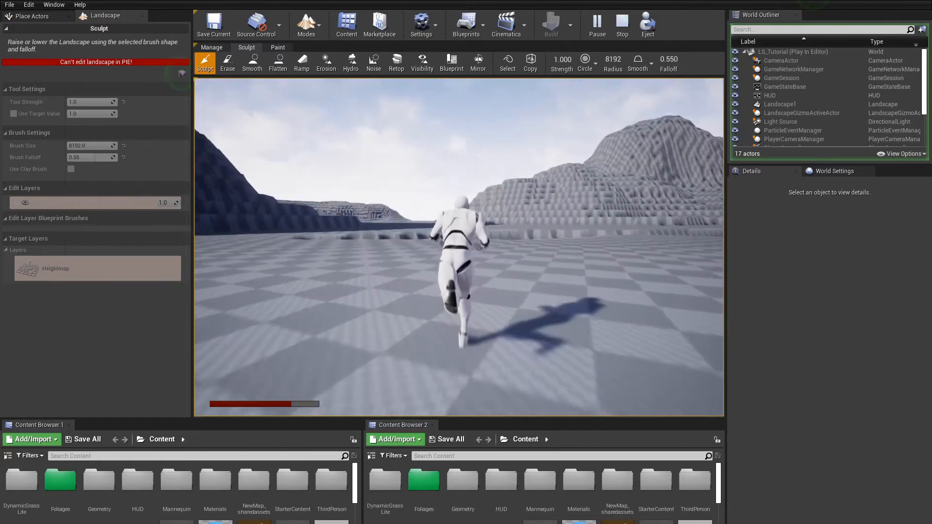
key(d)
key(a)
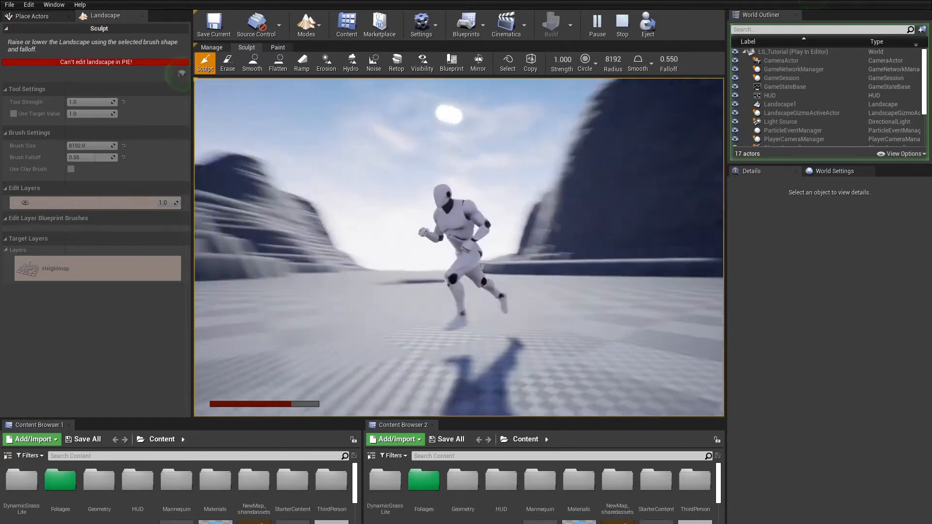
key(d)
key(a)
key(s)
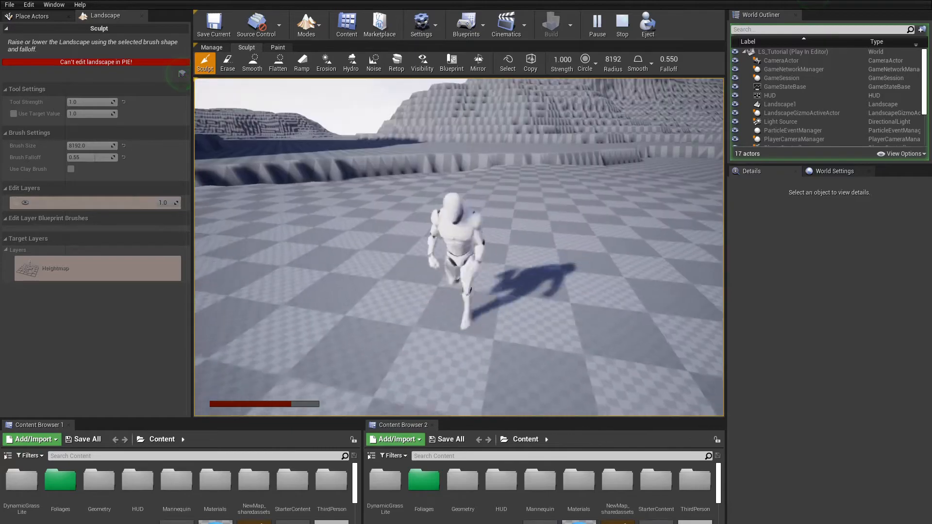
key(Escape)
- Choose the Smooth tool for the imported landscape and set its brush falloff to 0
right_drag(459, 247, 301, 272)
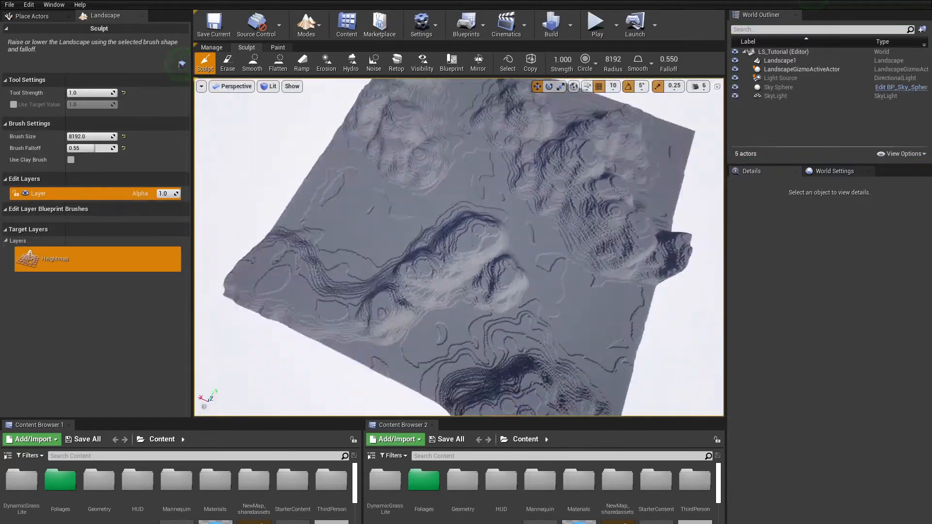
right_drag(505, 247, 445, 256)
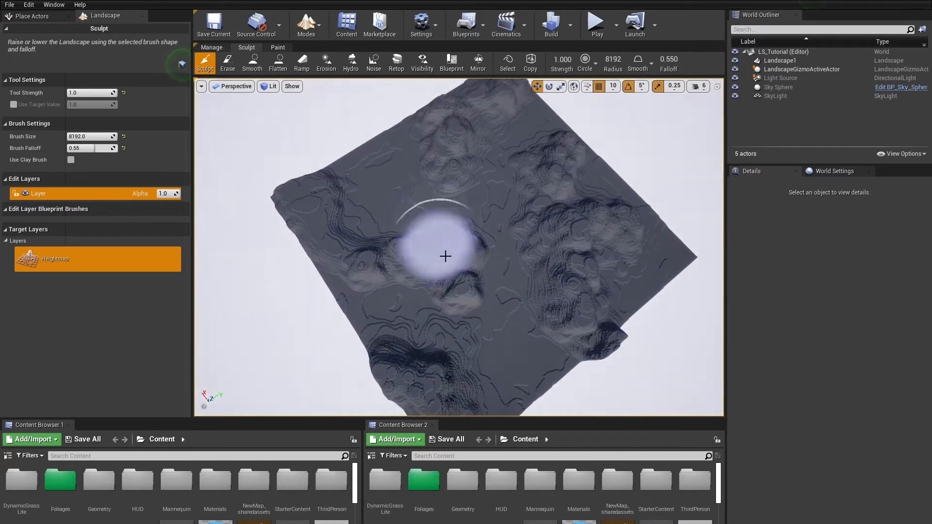
click(252, 63)
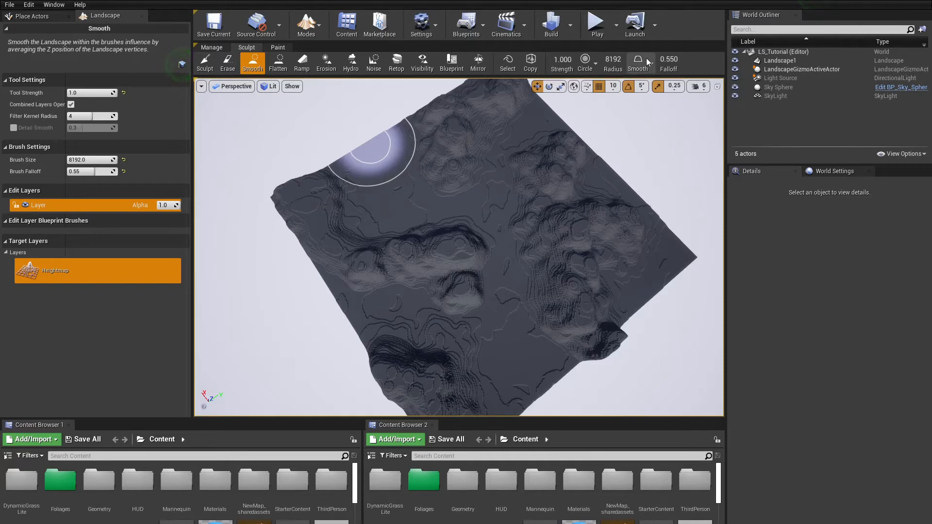
click(458, 250)
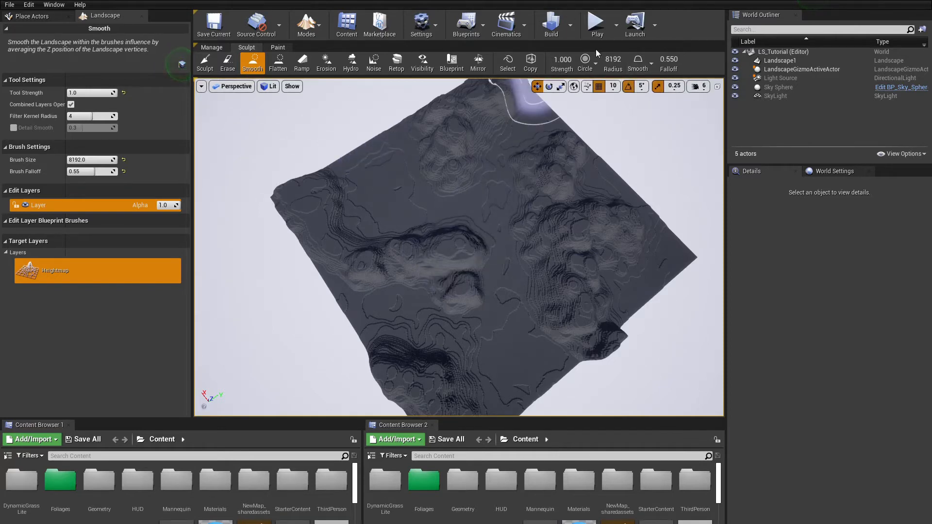
drag(666, 59, 627, 59)
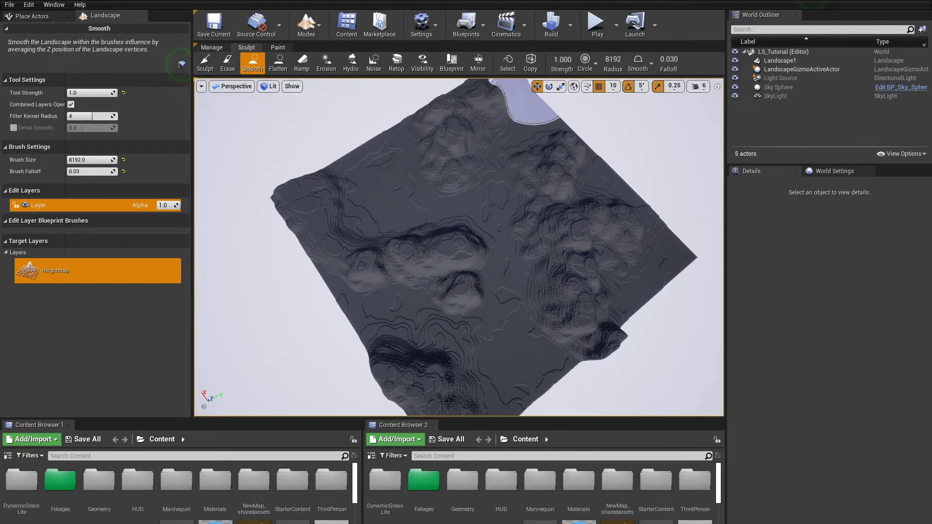
click(432, 233)
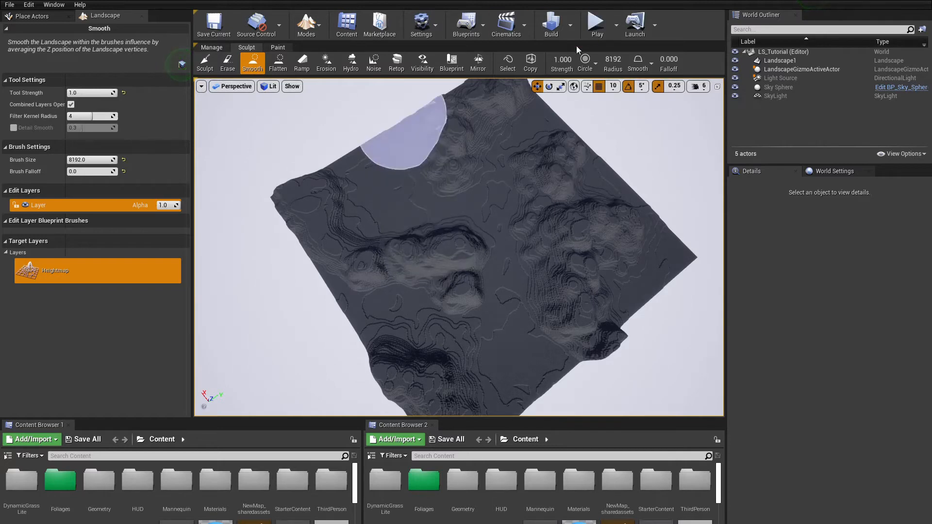
- Set the Smooth brush size to 16000 and smooth the stepped terrain across the landscape
click(85, 161)
text(1600)
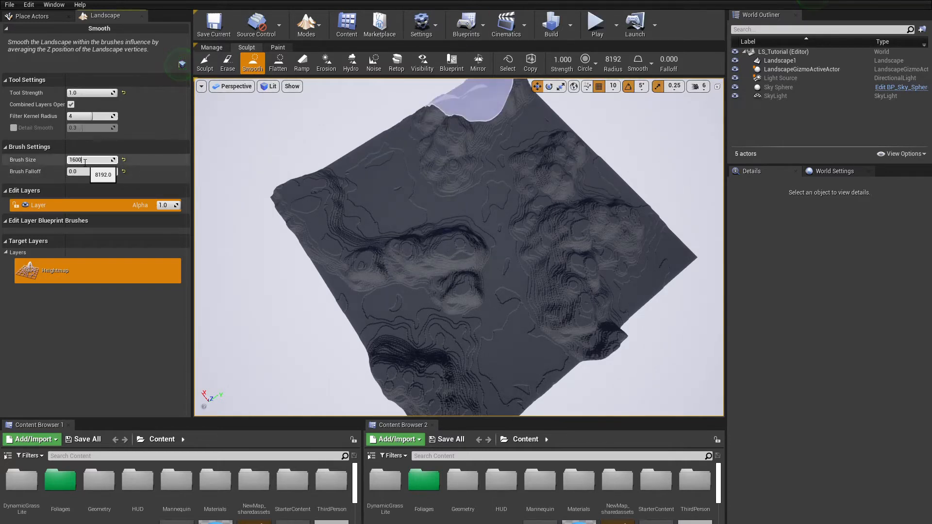
text(0)
key(Return)
mouse_move(578, 228)
mouse_down()
mouse_move(403, 351)
mouse_move(414, 256)
mouse_move(439, 308)
mouse_move(495, 333)
mouse_move(337, 227)
mouse_move(411, 114)
mouse_move(466, 92)
mouse_move(458, 129)
mouse_move(573, 146)
mouse_up()
- Play-test the level again to inspect the smoothed terrain from the character's viewpoint
mouse_move(583, 153)
right_down()
mouse_move(544, 153)
mouse_move(577, 153)
mouse_move(583, 141)
mouse_move(559, 146)
mouse_move(559, 90)
right_up()
key(w)
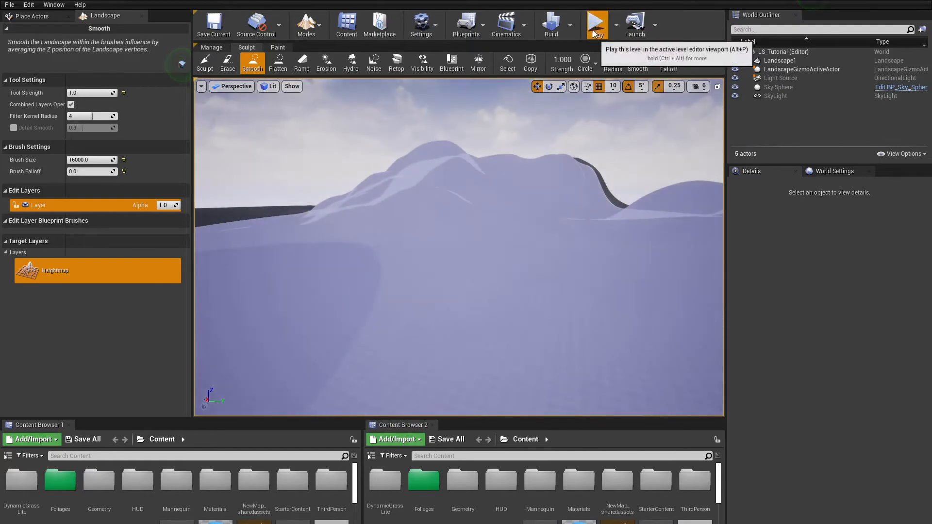
click(595, 27)
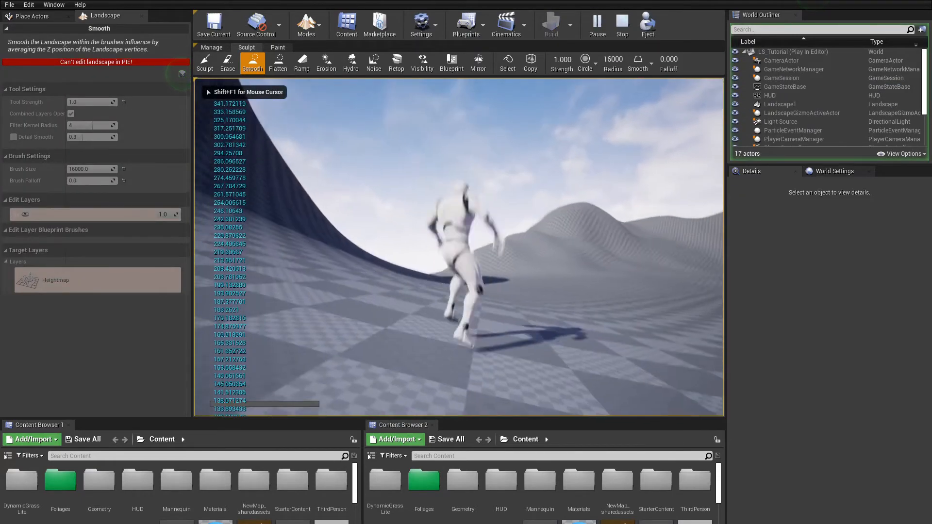
key(s)
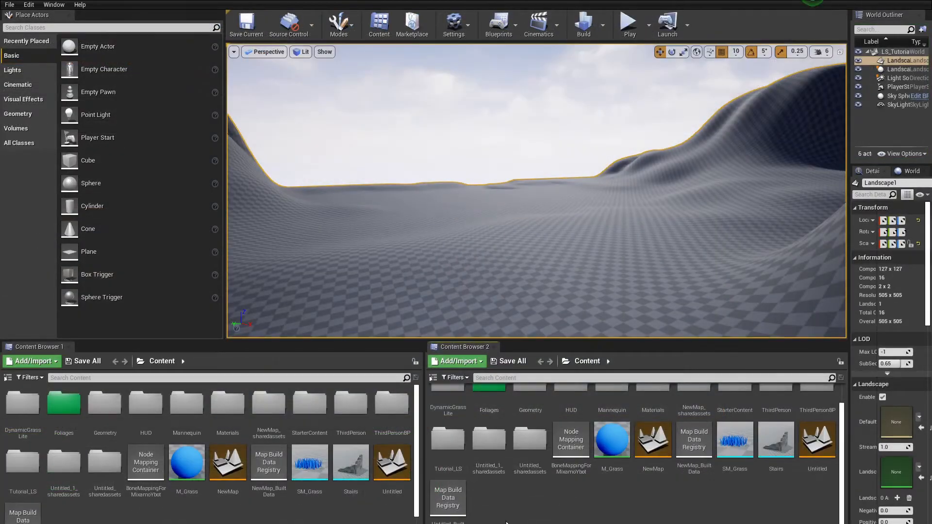
- Create a folder named Landscape_Tut in the project's Content folder and open it
right_click(495, 514)
click(527, 214)
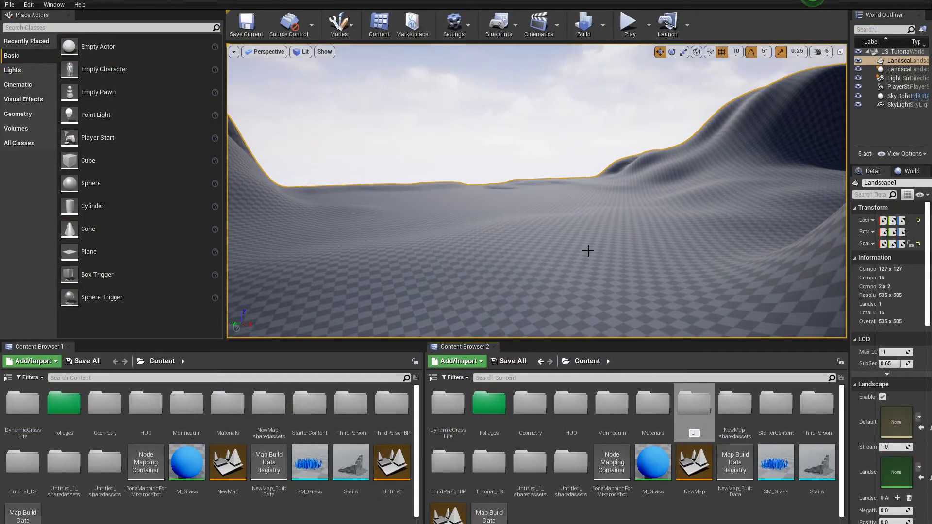
text(Landscape)
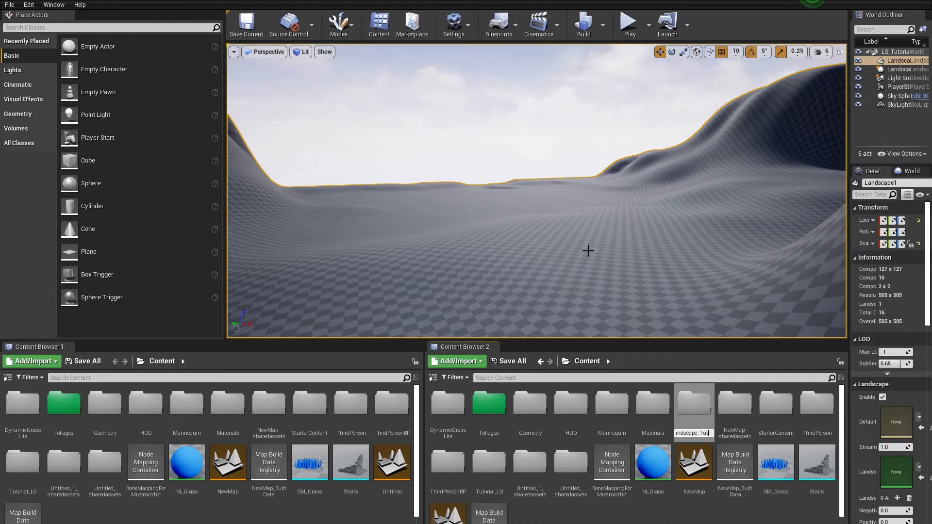
key(Return)
key(Return)
- Create a folder named Materials inside Landscape_Tut and open it
right_click(548, 477)
click(595, 175)
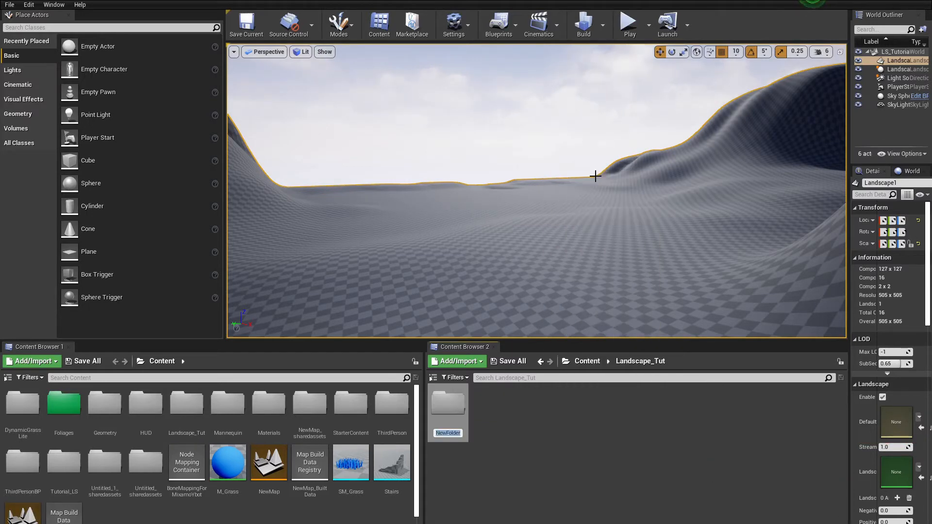
text(Materials)
key(Return)
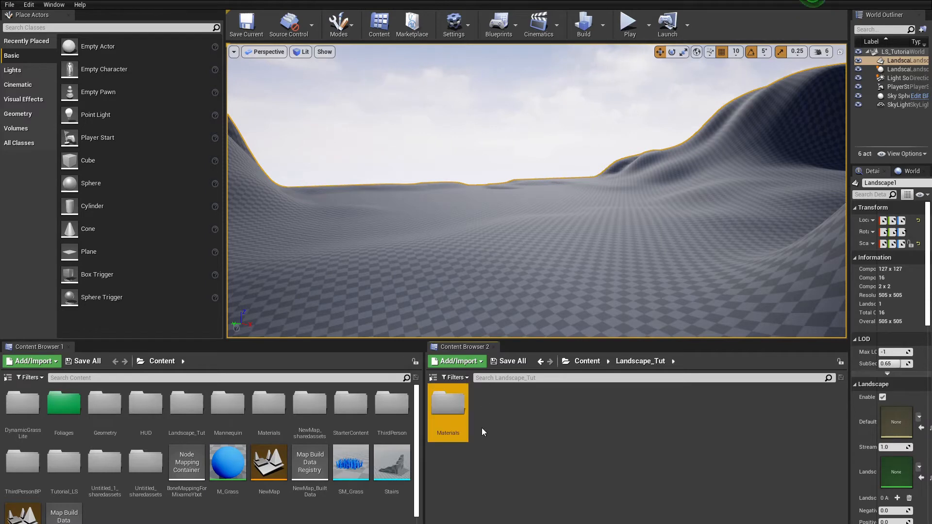
double_click(448, 411)
- Create a material named Landscape_Mat in the Materials folder
right_click(470, 428)
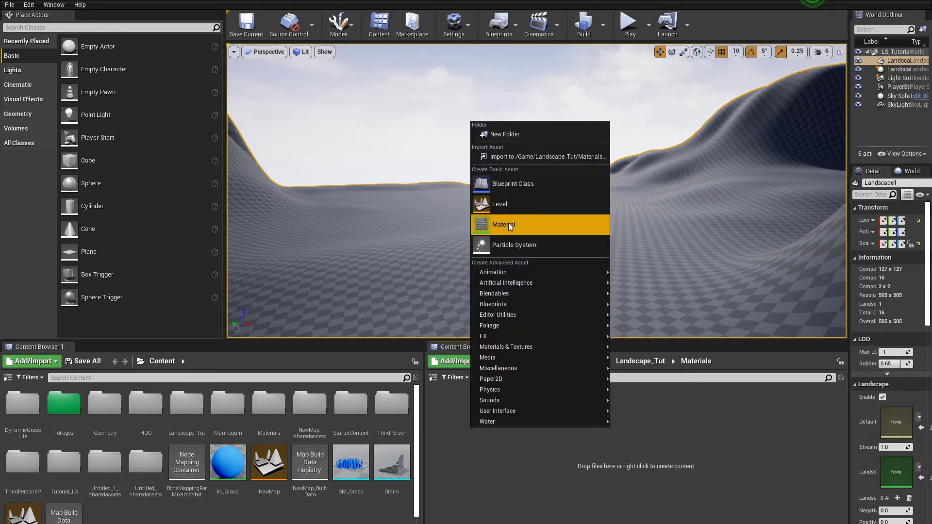
click(509, 224)
text(Landscape_Mat)
key(Return)
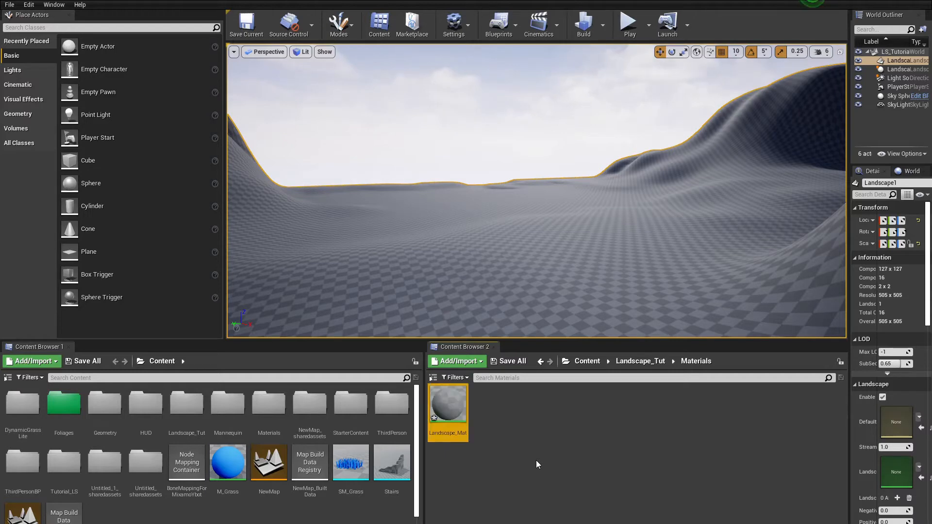
click(499, 467)
- Search the project's Content folder for noise
click(156, 380)
text(noi)
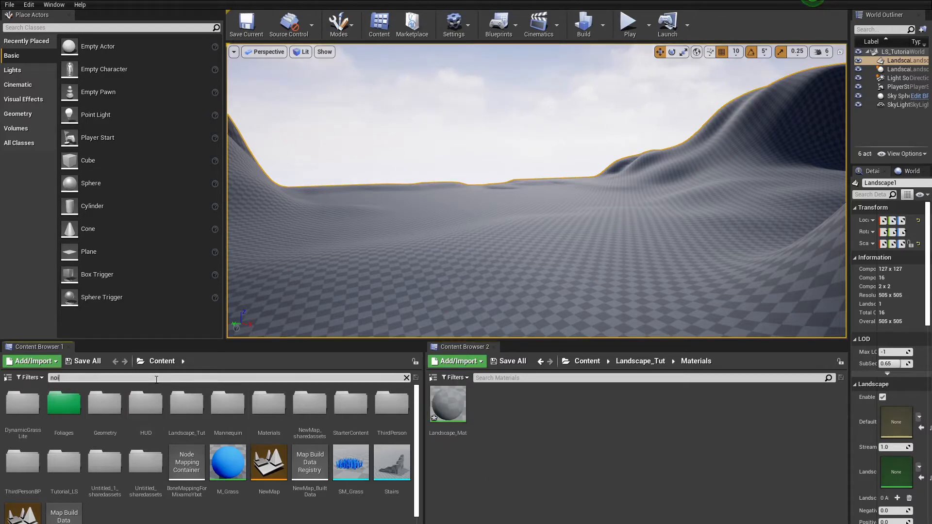
text(se)
- Open the Landscape_Mat material for editing, with free graph space ahead of its output node
double_click(449, 413)
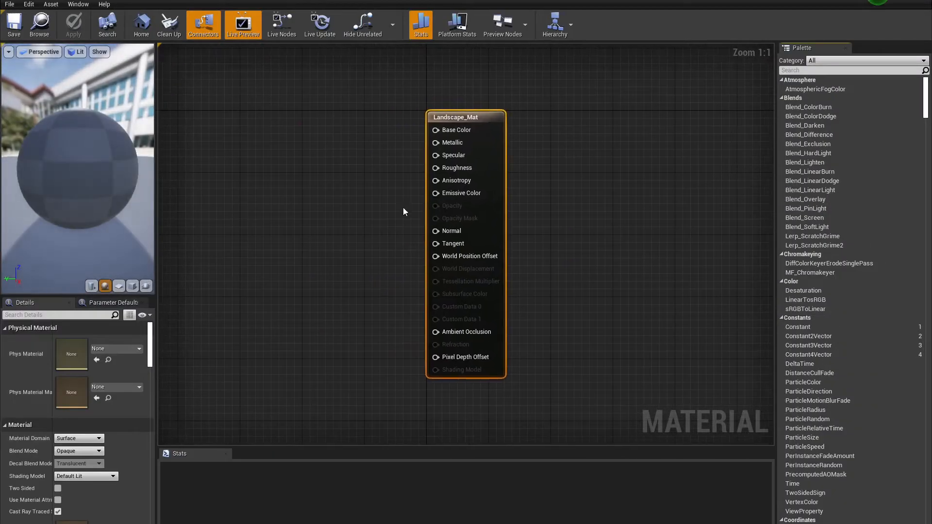
scroll(403, 211, down, 3)
right_drag(403, 212, 587, 231)
scroll(614, 171, up, 3)
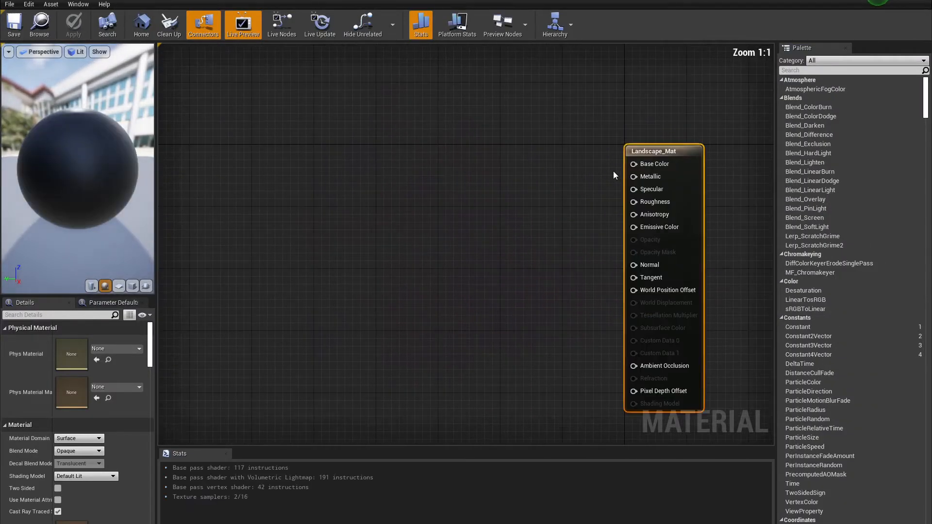
- Add a Landscape Layer Blend node to the material graph, positioned ahead of the Landscape_Mat output node
right_click(334, 134)
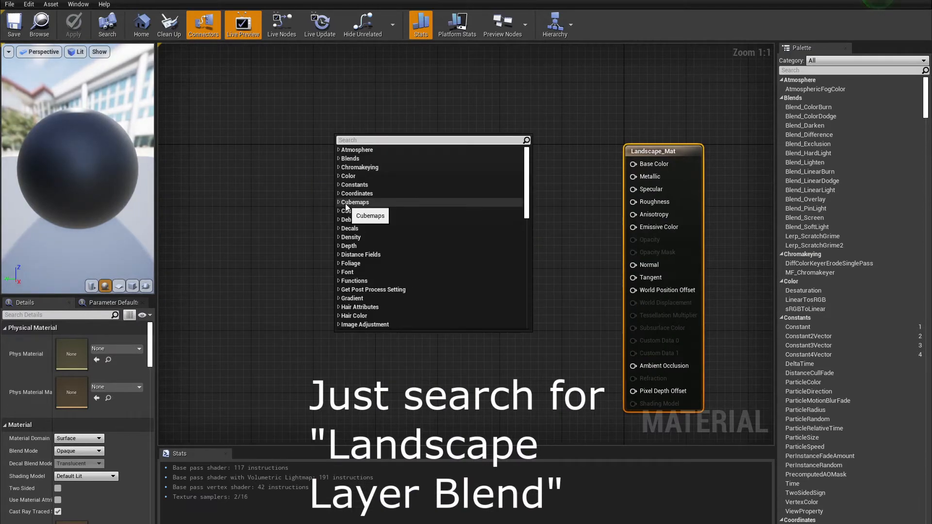
text(landscao)
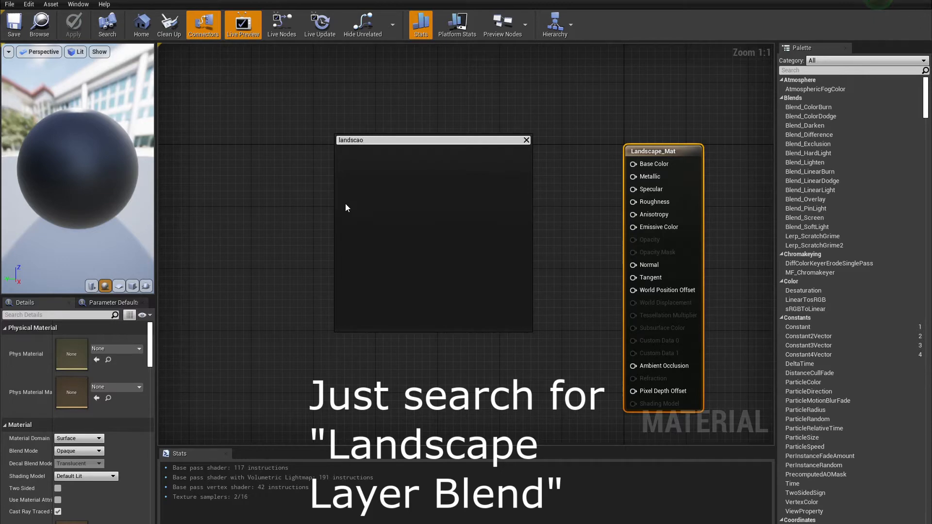
key(BackSpace)
text(pe)
key(Return)
drag(351, 144, 438, 199)
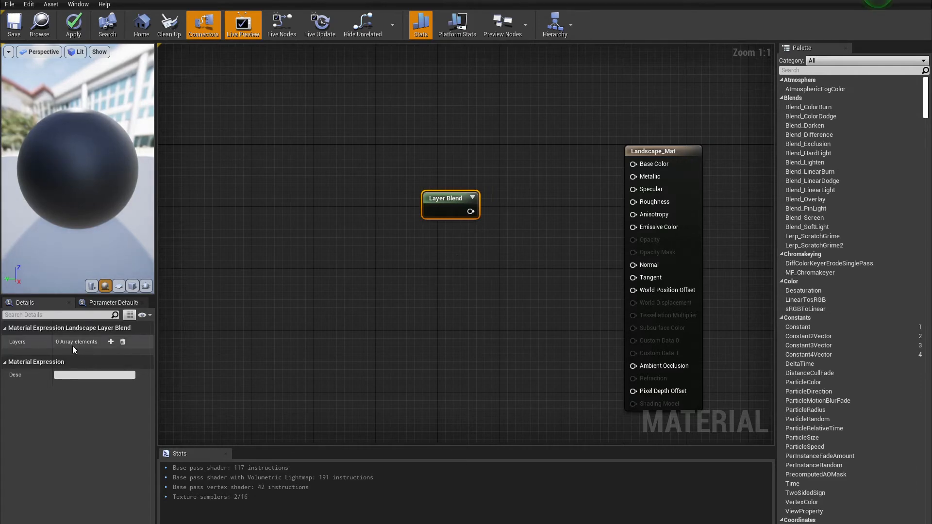
- Add a first layer to the Layer Blend node and name it Auto
click(111, 342)
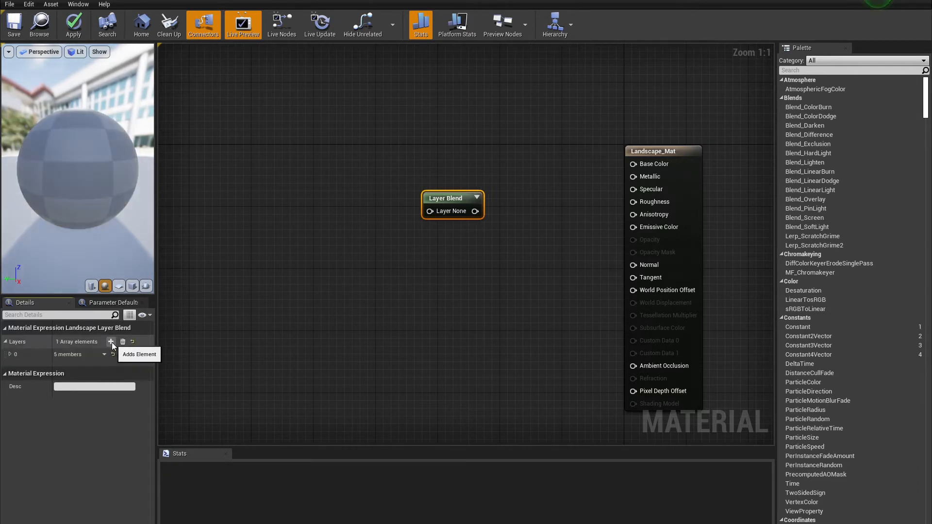
click(10, 354)
click(76, 365)
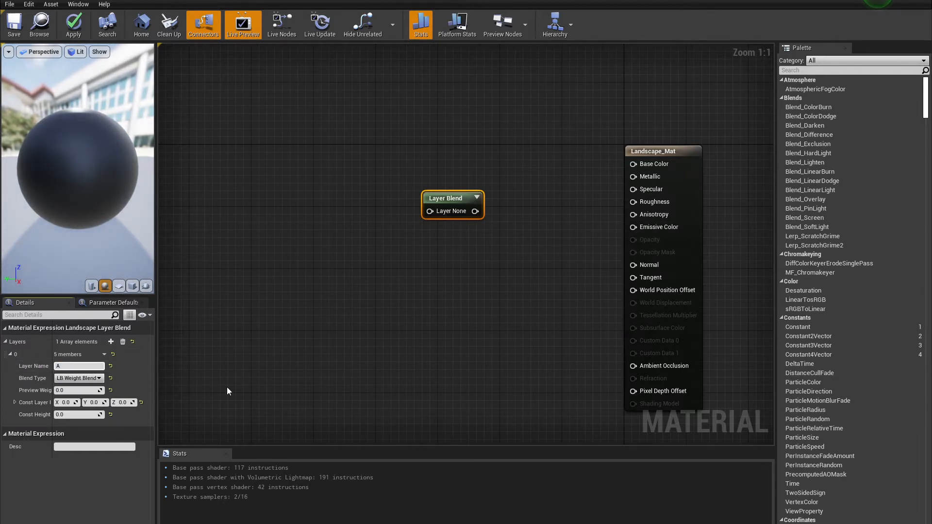
key(Return)
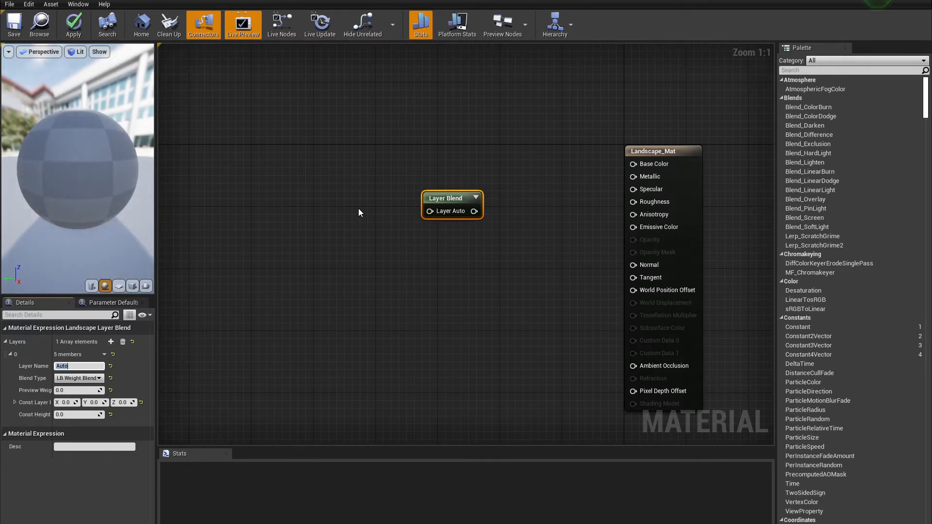
- Add a second layer to the Layer Blend node and name it Grass
click(111, 342)
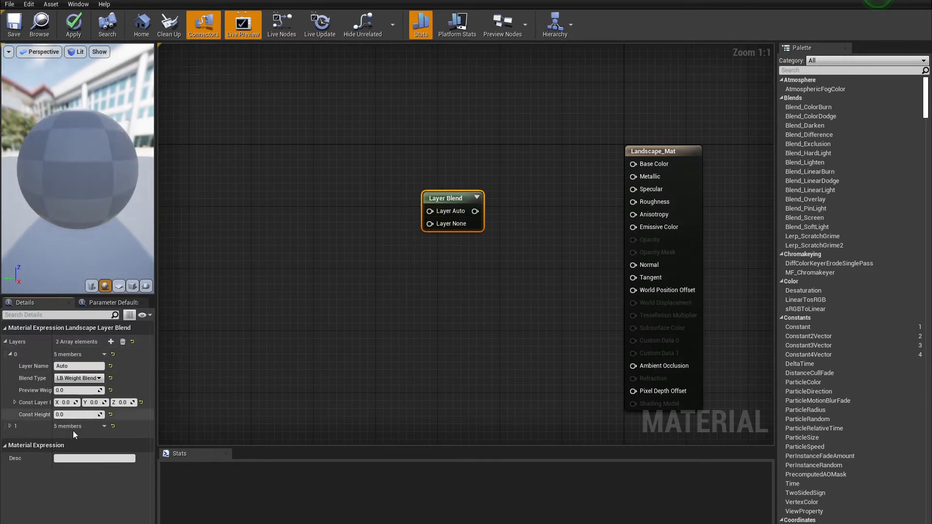
click(10, 426)
drag(60, 438, 56, 438)
text(Grass)
key(Delete)
key(Delete)
key(Delete)
key(Return)
- Add a third layer to the Layer Blend node and name it Rock
click(110, 342)
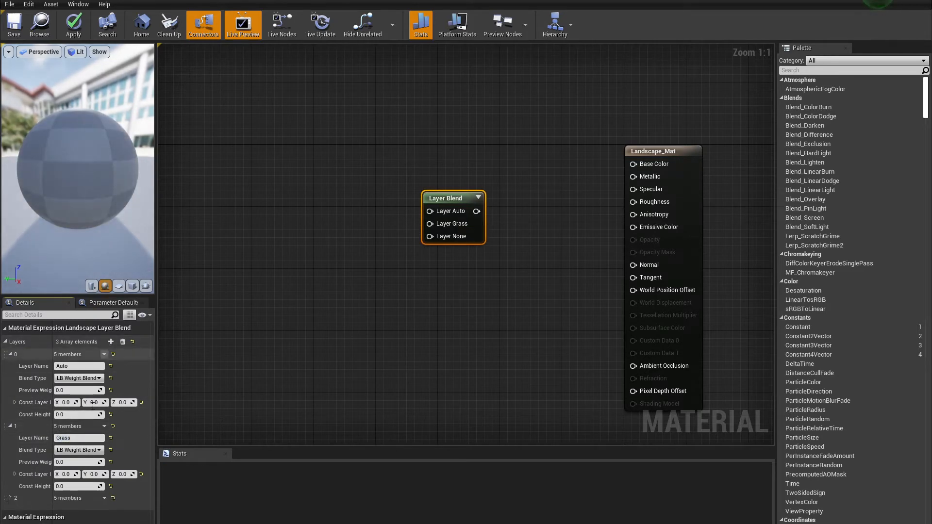
click(10, 498)
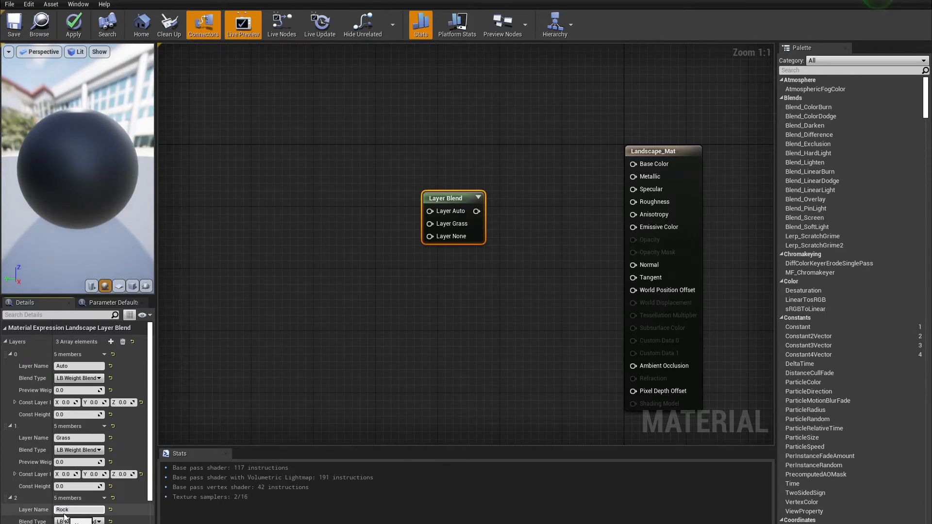
key(Return)
- Add a fourth layer to the Layer Blend node and name it Path
scroll(78, 481, down, 2)
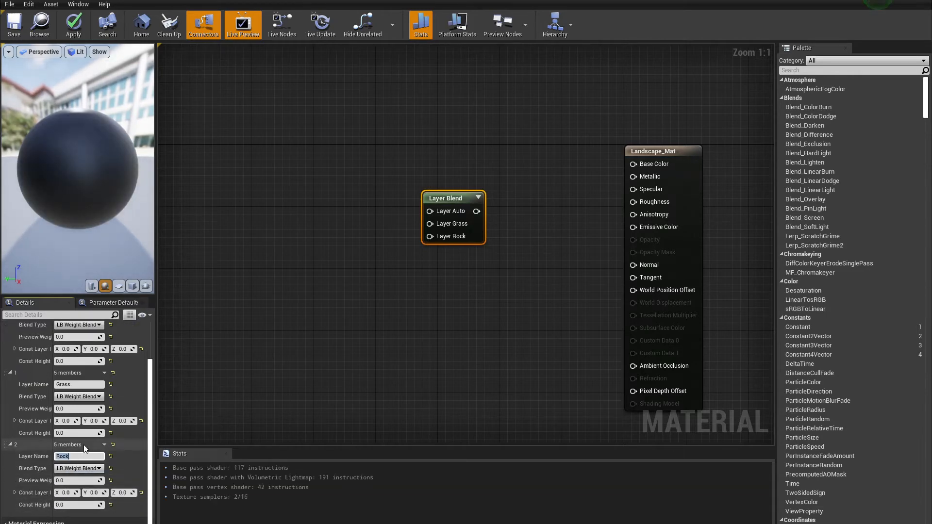
scroll(85, 448, up, 3)
click(110, 340)
scroll(47, 452, down, 4)
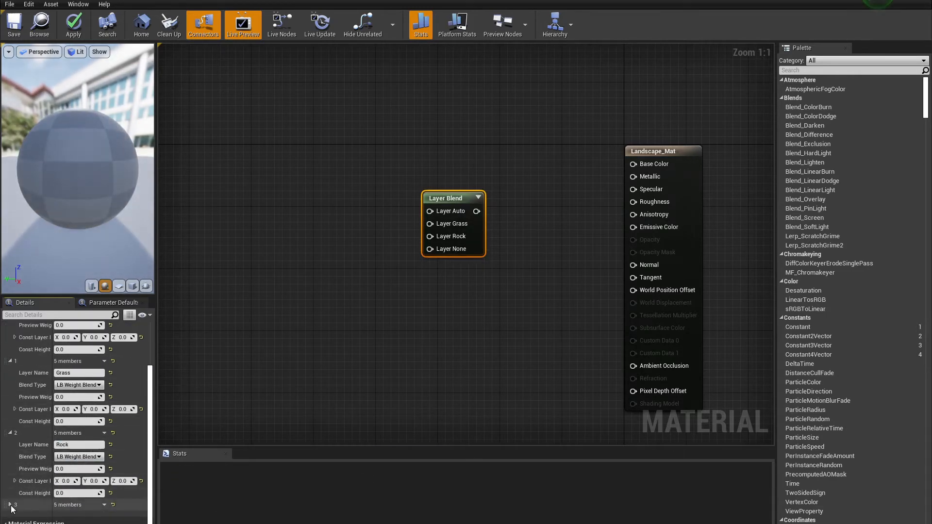
click(10, 505)
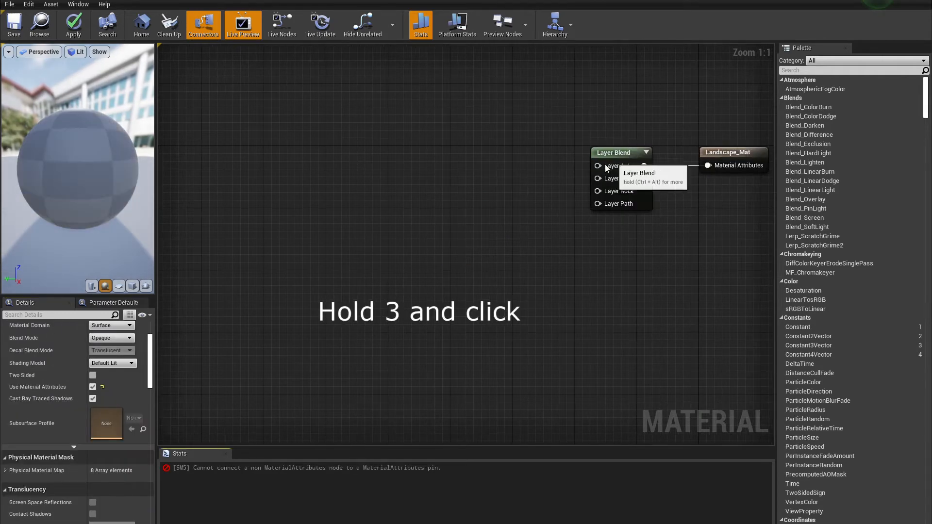
- Place four Constant3Vector nodes in a column ahead of the Layer Blend node
right_click(376, 168)
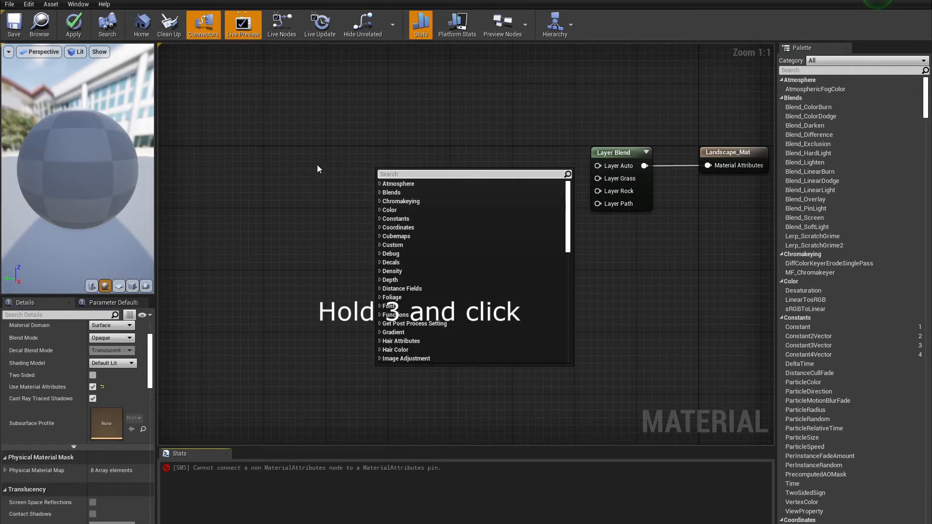
click(323, 171)
click(376, 166)
right_drag(419, 261, 404, 214)
click(404, 214)
click(420, 335)
right_drag(520, 346, 529, 212)
click(401, 317)
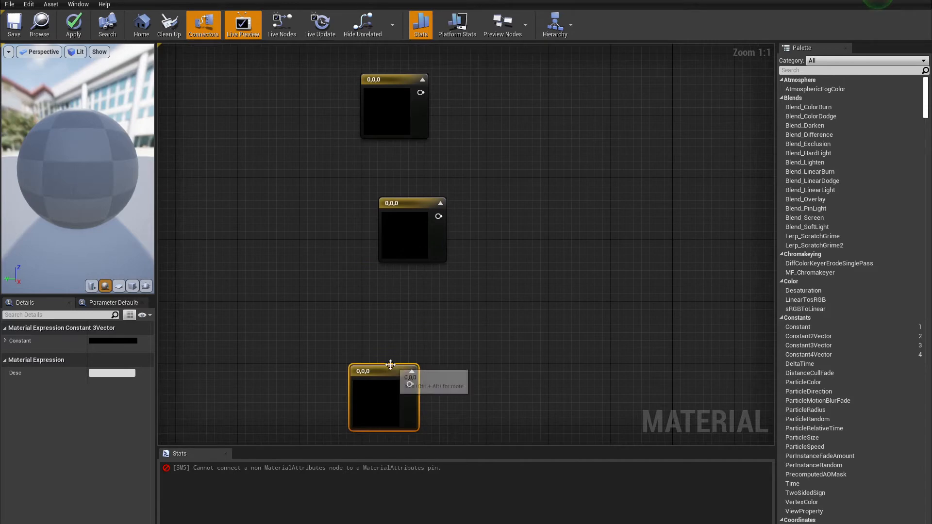
- Connect the upper three Constant3Vector nodes to Layer Auto, Layer Grass and Layer Path respectively, and stack them closely
click(521, 166)
right_drag(520, 166, 491, 381)
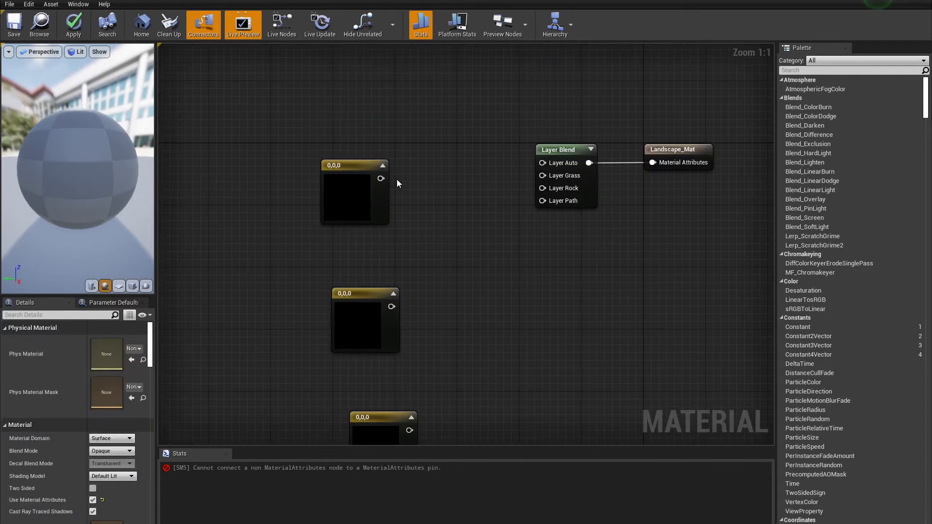
drag(380, 179, 544, 163)
drag(391, 307, 543, 176)
right_drag(424, 435, 489, 255)
drag(475, 250, 607, 180)
drag(428, 271, 414, 211)
drag(441, 395, 413, 281)
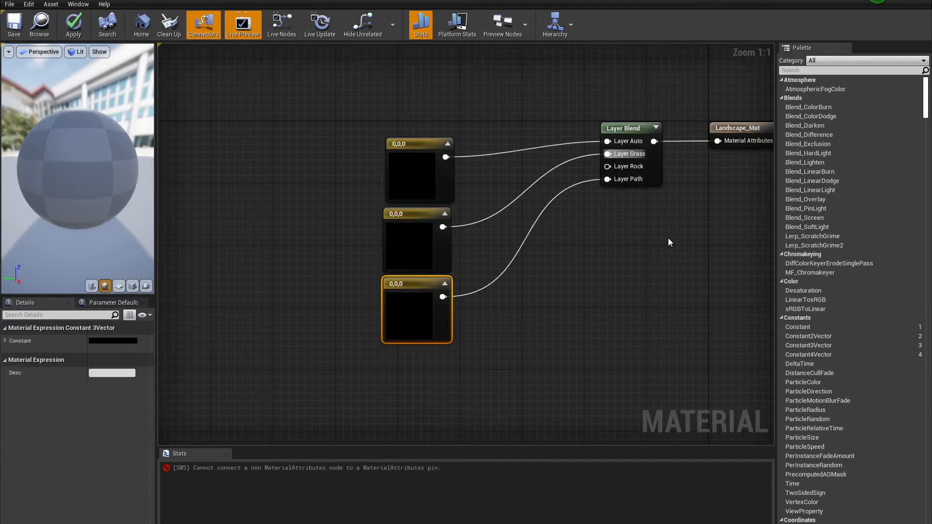
- Connect the first Constant3Vector to Layer Grass as well, and the second one to Layer Rock
click(665, 238)
right_drag(666, 239, 485, 321)
click(234, 258)
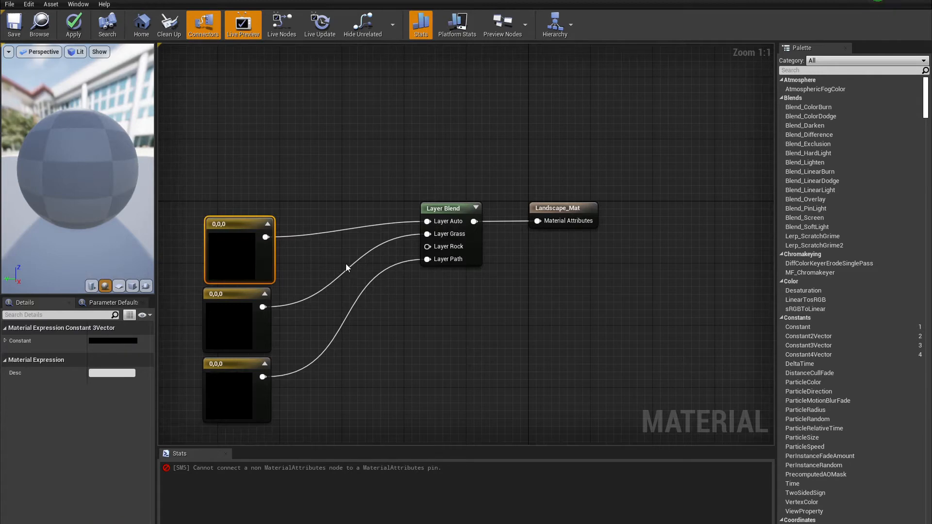
drag(266, 237, 427, 234)
right_drag(339, 386, 421, 278)
drag(344, 200, 509, 139)
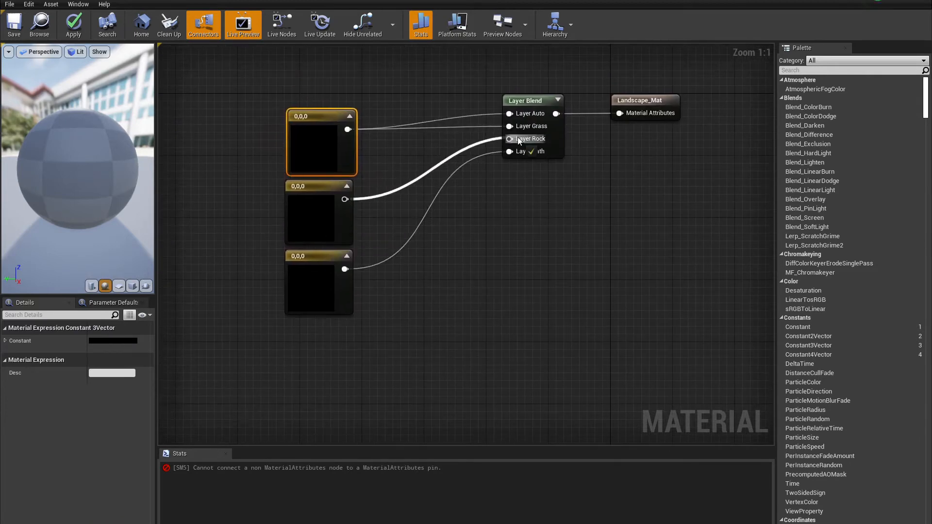
- Set the color of the Constant3Vector feeding Layer Auto and Layer Grass to green (0.0075, 0.255, 0)
right_drag(160, 342, 298, 281)
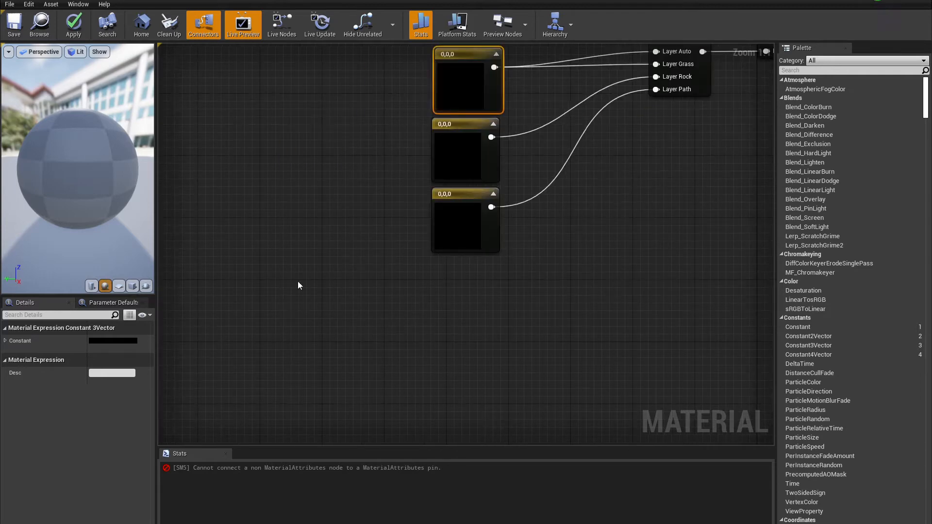
double_click(451, 95)
drag(493, 210, 486, 230)
drag(595, 139, 584, 201)
click(597, 331)
- Set the color of the Constant3Vector feeding Layer Rock to grey (0.156, 0.156, 0.156)
right_drag(463, 154, 469, 227)
click(469, 227)
click(102, 342)
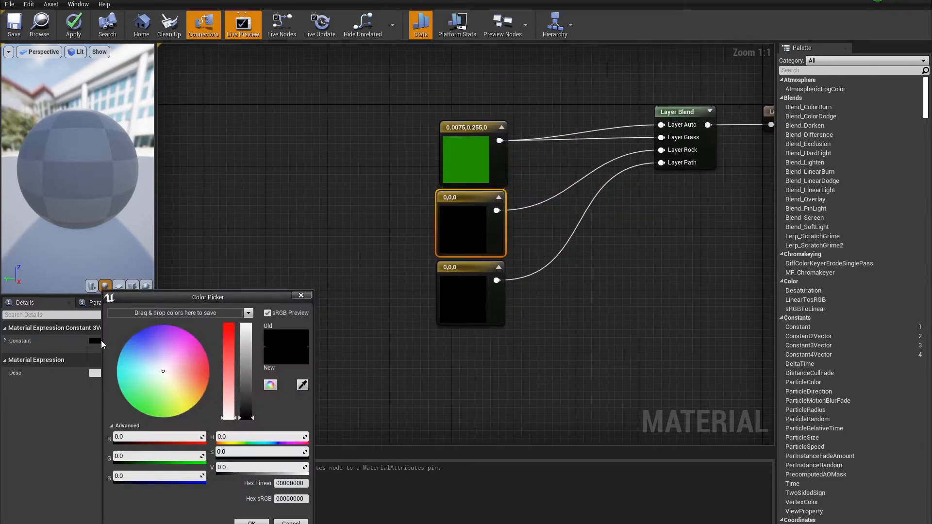
drag(251, 392, 246, 404)
- Set the color of the Constant3Vector feeding Layer Path to brown (0.297, 0.195, 0.0247)
click(444, 318)
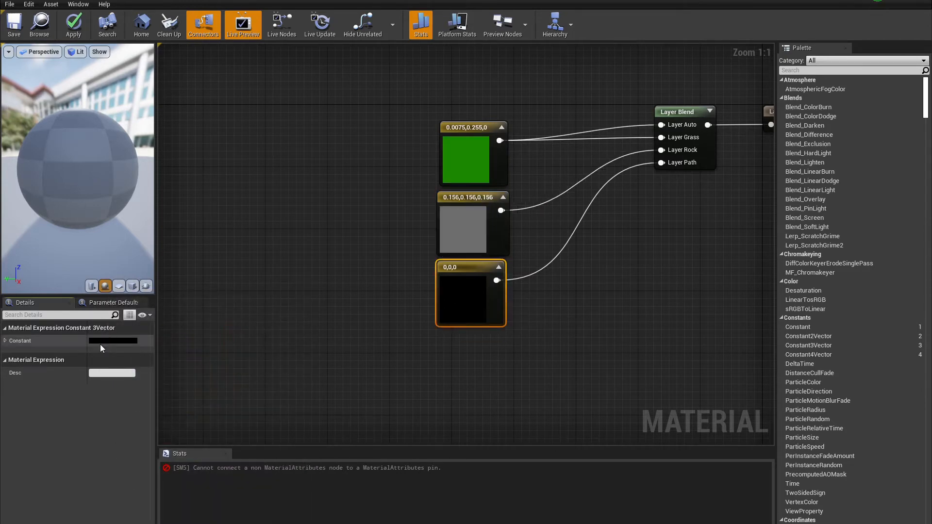
click(101, 343)
drag(174, 377, 181, 384)
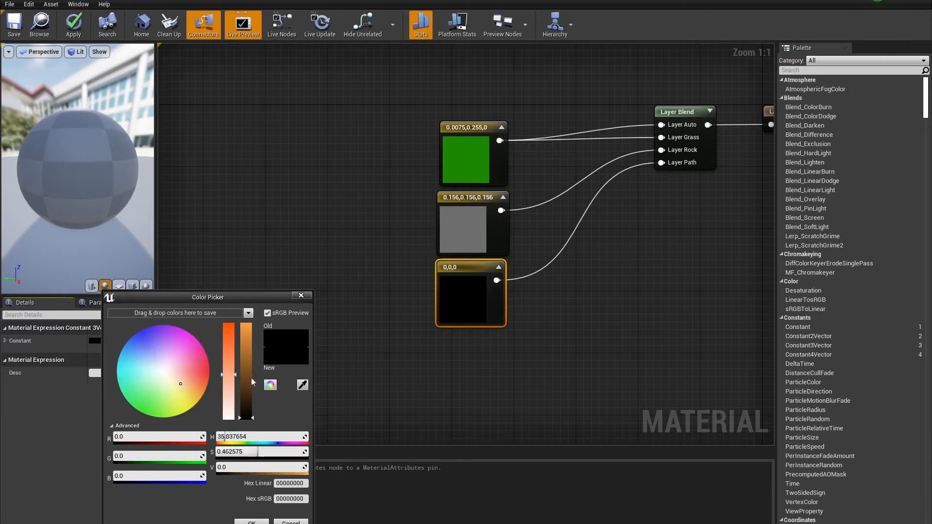
drag(245, 417, 245, 393)
drag(174, 390, 186, 389)
drag(229, 350, 229, 331)
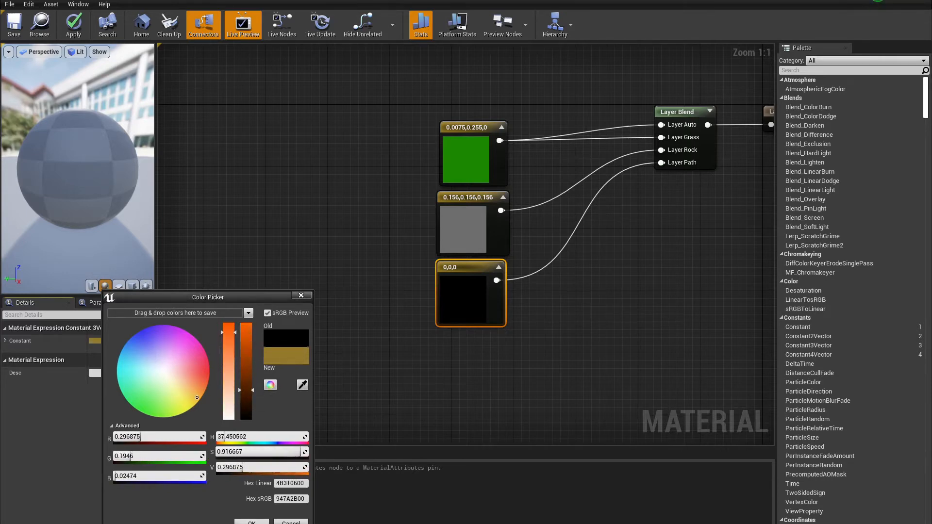
click(251, 522)
- Move the Landscape_Mat output node farther from the Layer Blend node and break the connection between them
right_drag(743, 120, 554, 218)
drag(598, 217, 668, 209)
alt+click(584, 220)
- Add a BreakMaterialAttributes node fed by the Layer Blend output, line it up with that node and move the Landscape_Mat node clear of it
drag(520, 224, 567, 172)
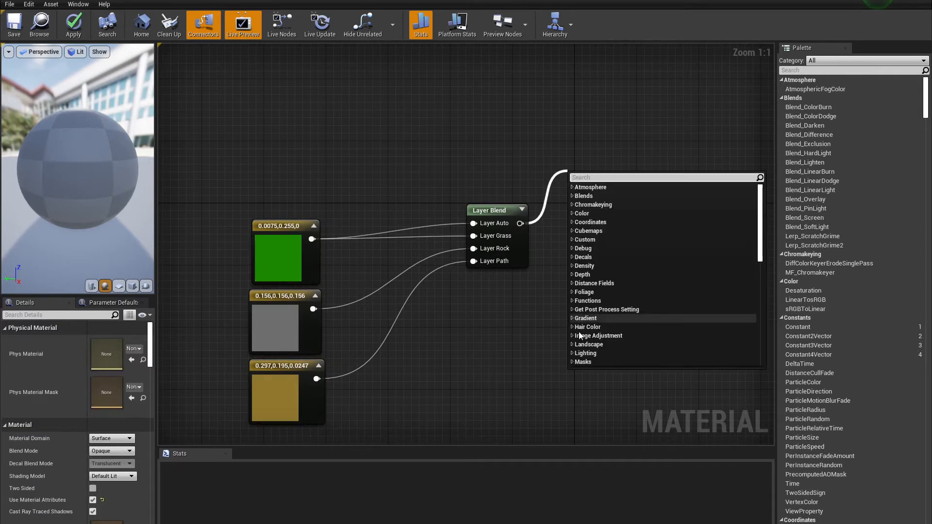
text(break)
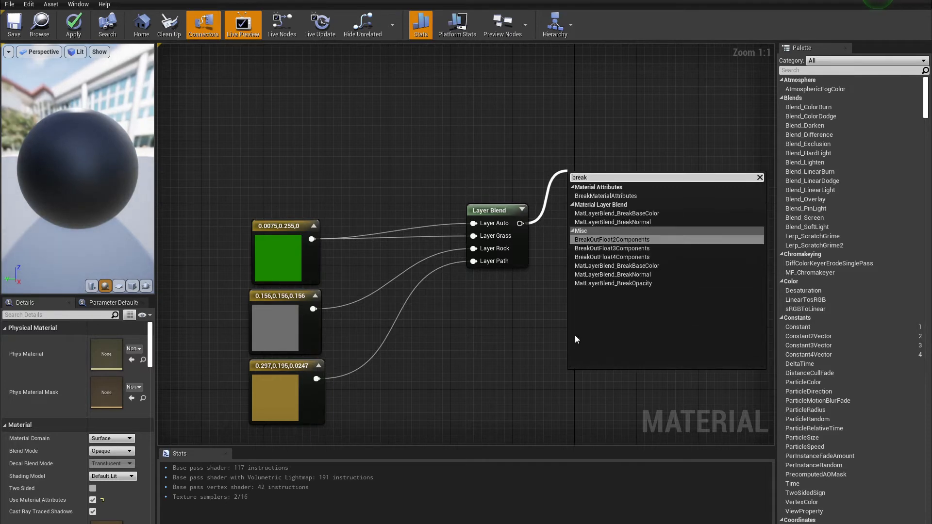
key(Up)
key(Up)
key(Up)
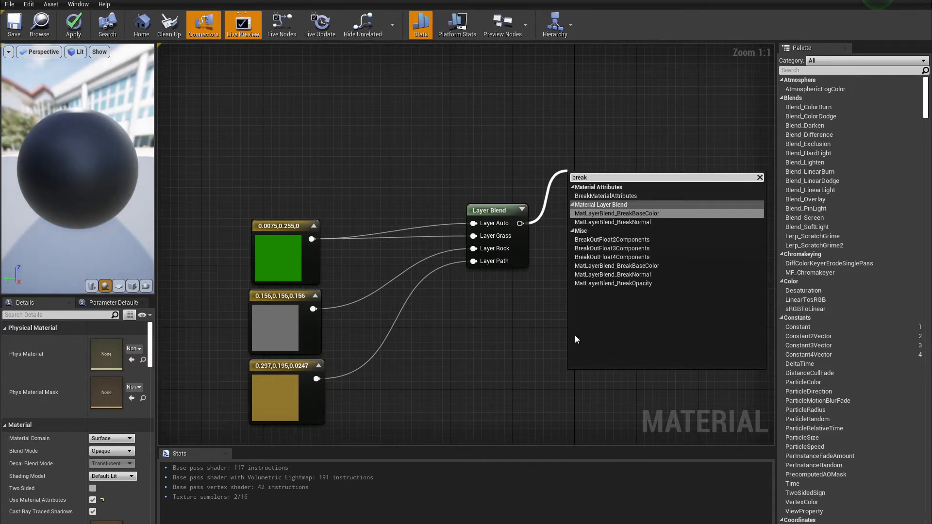
key(Return)
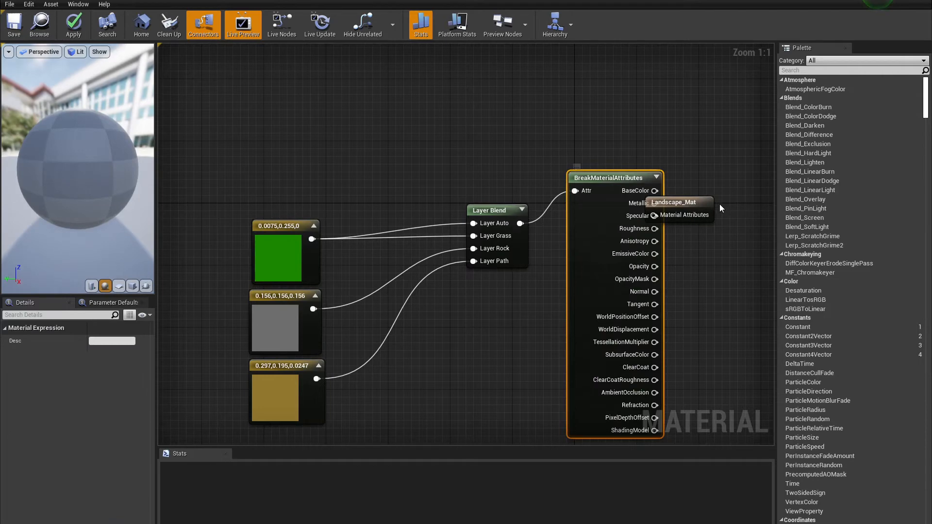
drag(698, 202, 737, 156)
drag(606, 176, 598, 209)
click(439, 349)
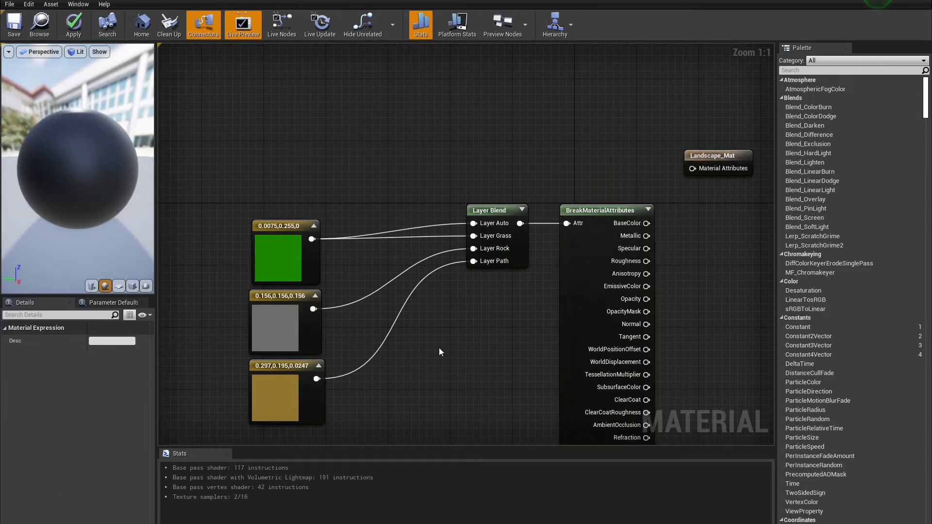
- Move the Landscape_Mat node farther from BreakMaterialAttributes and turn off Use Material Attributes for the material
right_drag(514, 360, 453, 289)
drag(663, 88, 719, 137)
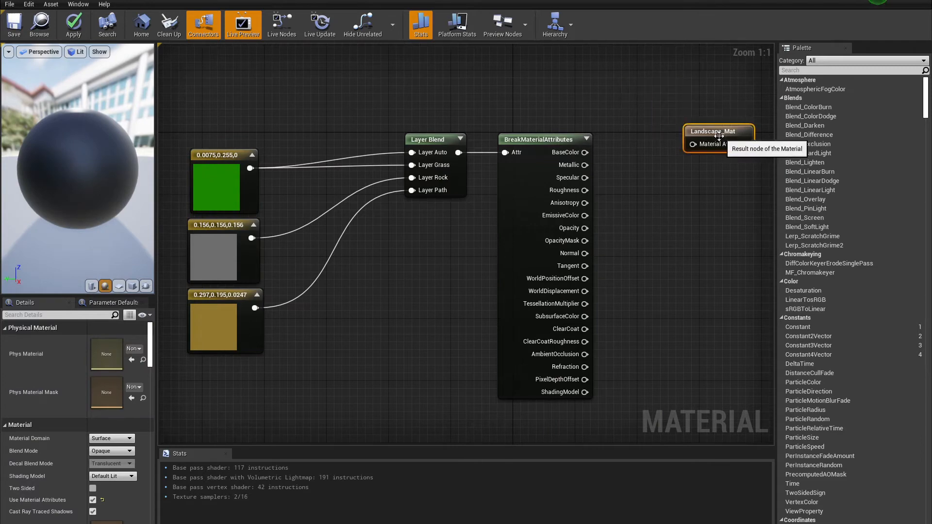
click(92, 500)
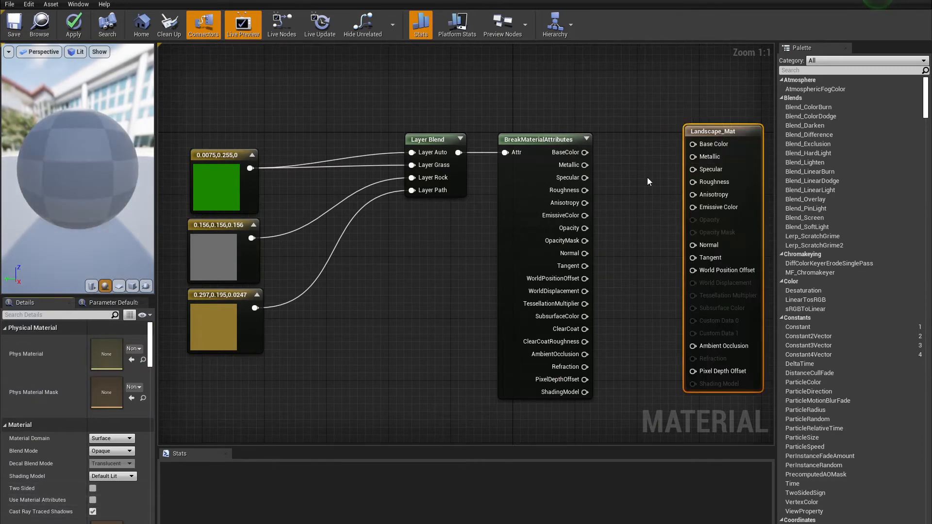
- Try connecting the BaseColor output of BreakMaterialAttributes to Landscape_Mat's Base Color input, with the two nodes lined up
drag(585, 152, 694, 142)
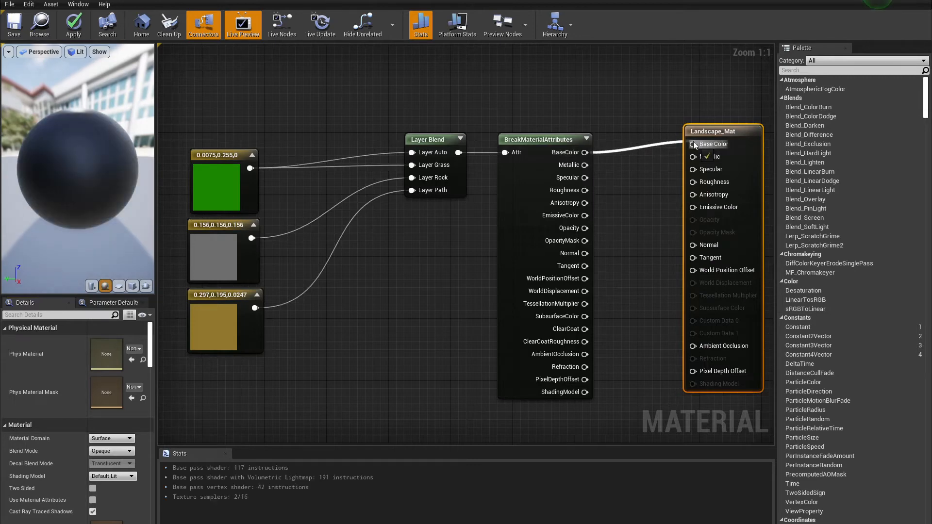
right_drag(621, 254, 600, 235)
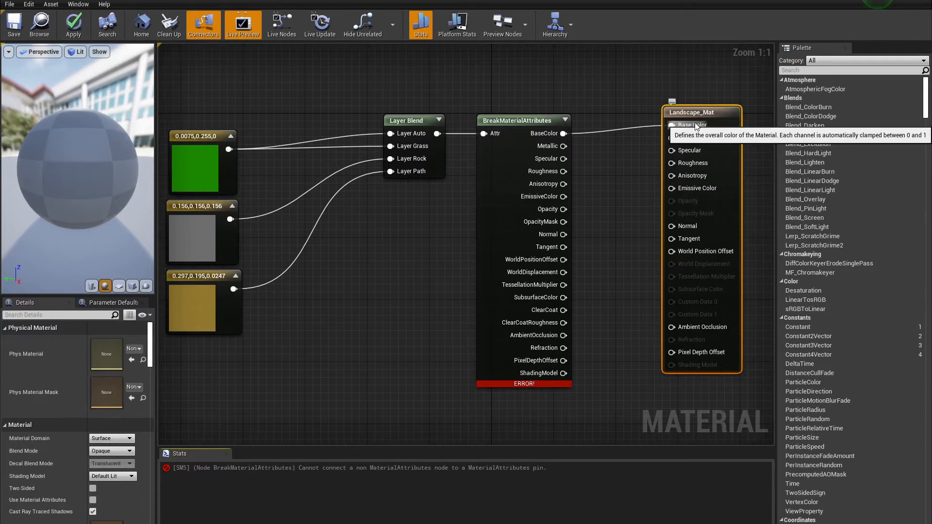
drag(693, 108, 685, 116)
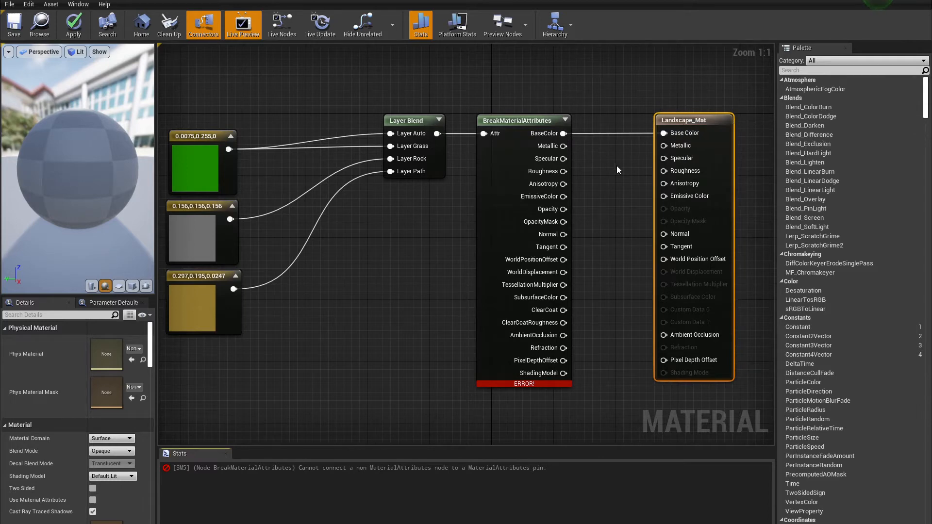
click(605, 173)
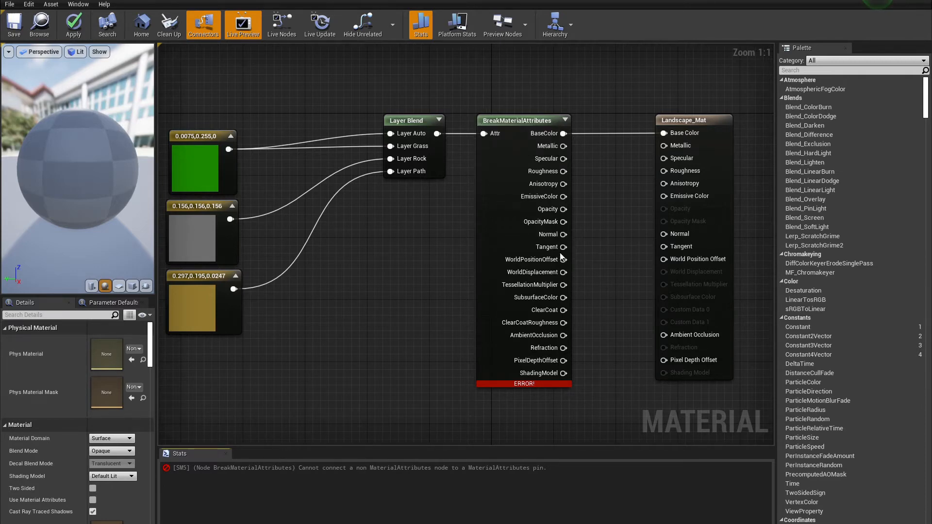
right_drag(424, 280, 460, 264)
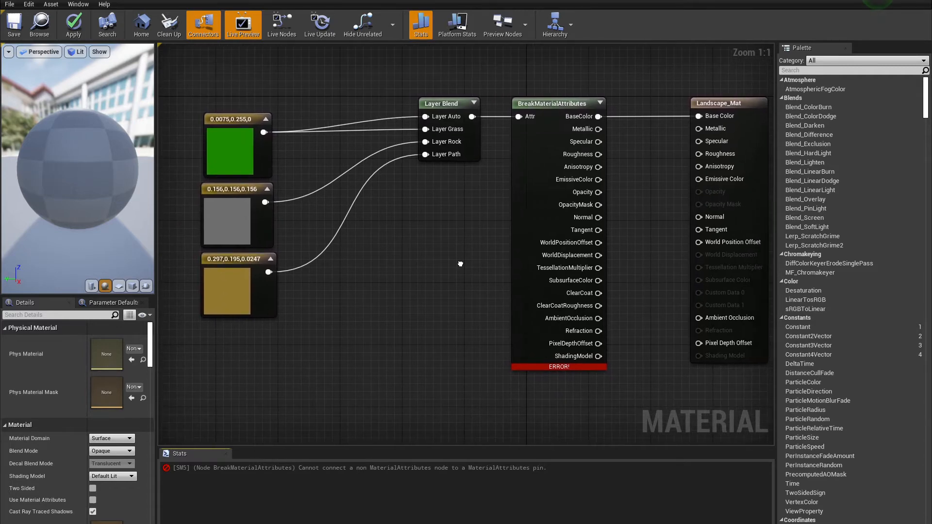
- Delete the BreakMaterialAttributes node and connect the Layer Blend output directly to Landscape_Mat's Base Color input
click(529, 104)
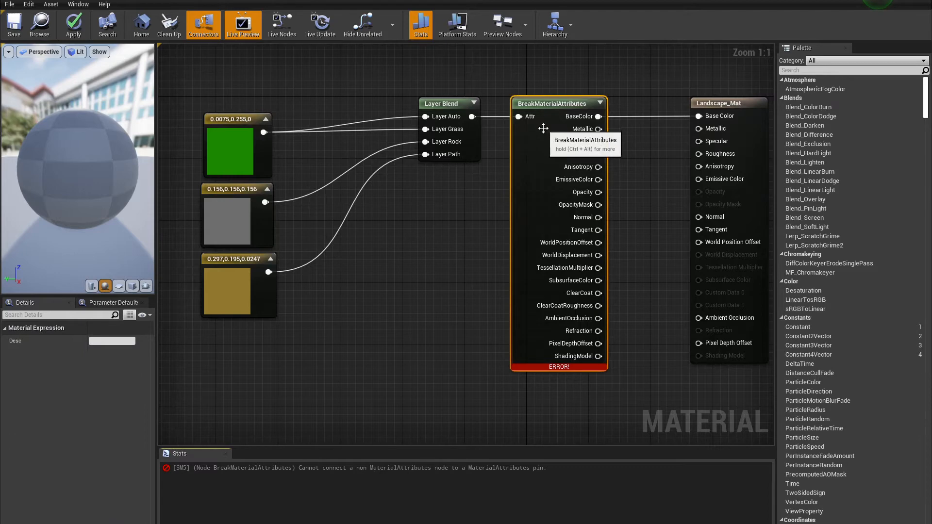
key(Delete)
drag(472, 113, 706, 115)
click(578, 199)
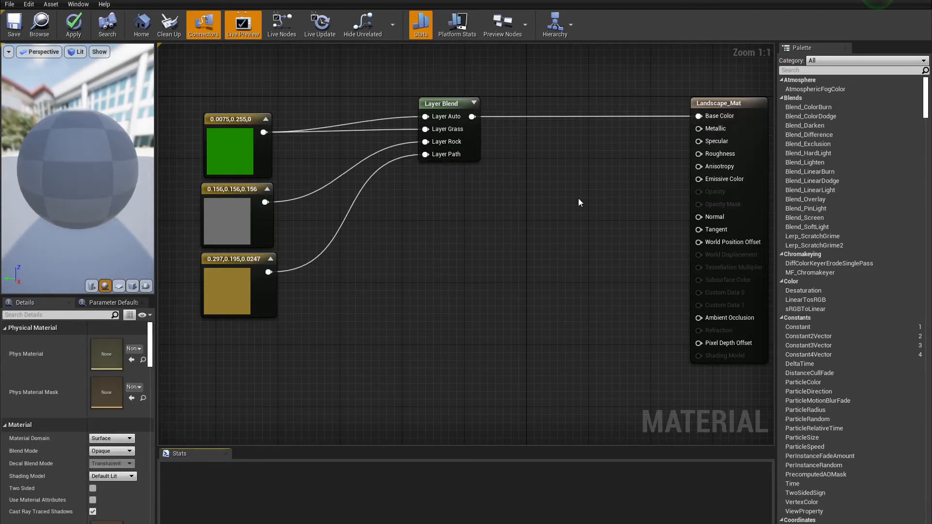
- Add a Constant node connected to the Roughness input of Landscape_Mat
scroll(560, 261, down, 2)
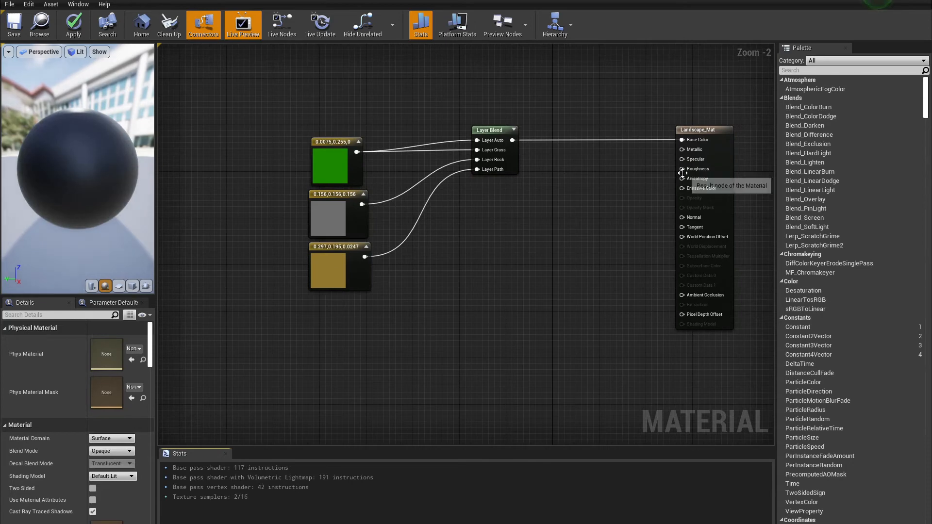
drag(683, 169, 625, 191)
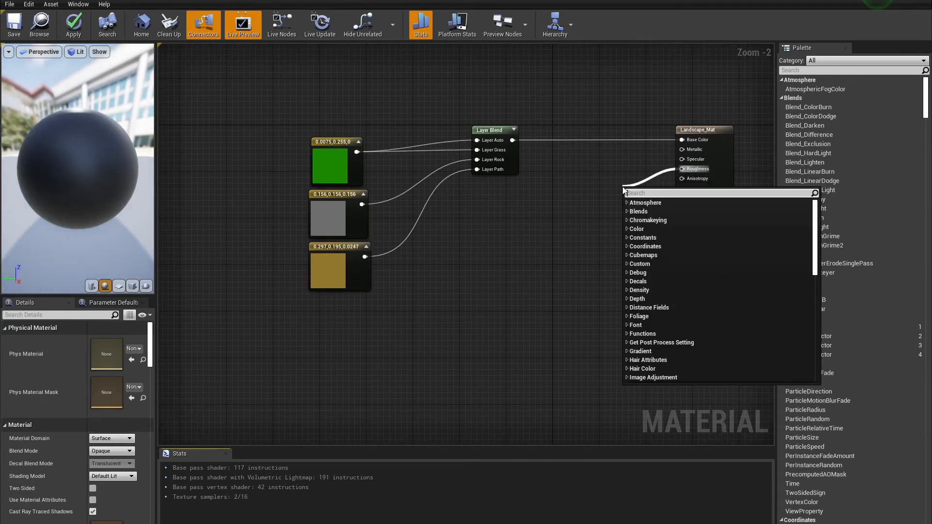
text(consata)
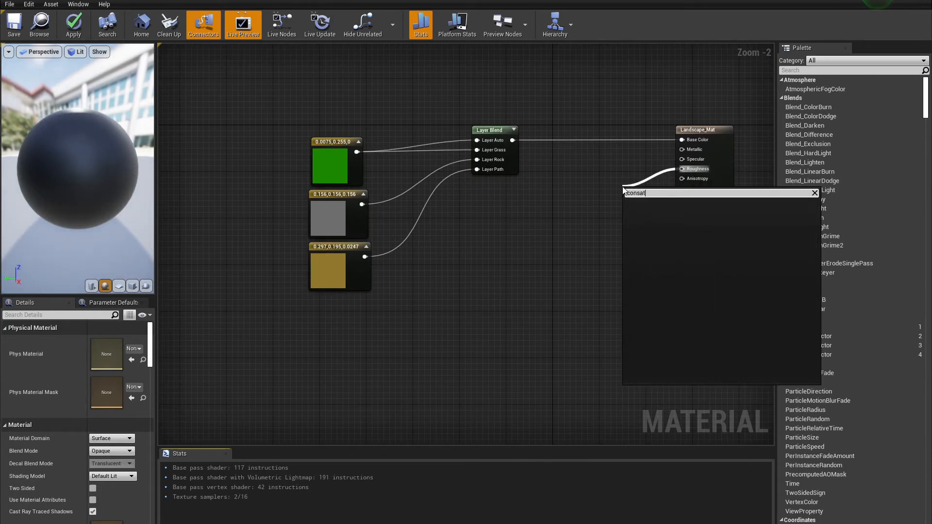
key(BackSpace)
key(BackSpace)
key(Return)
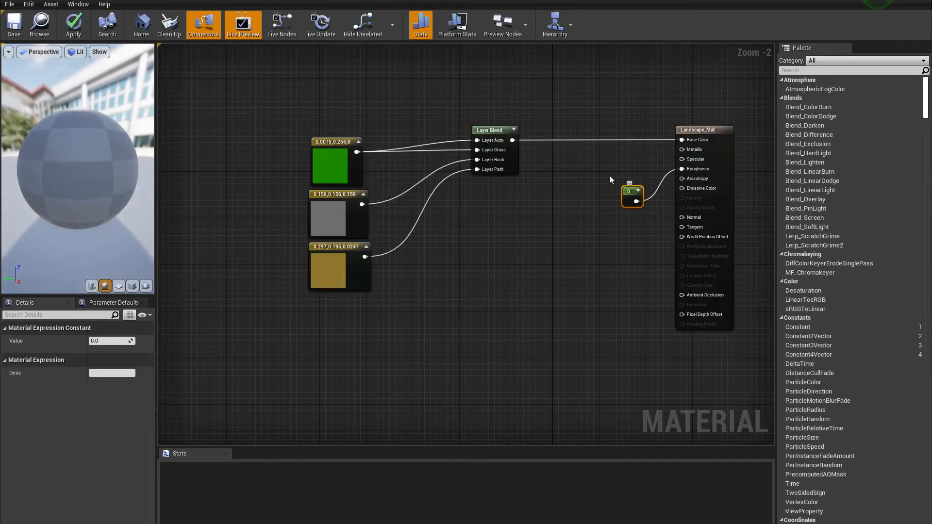
- Move the Constant's connection from Roughness to Specular, and feed Roughness from a second Constant placed just below it
ctrl+drag(683, 172, 682, 160)
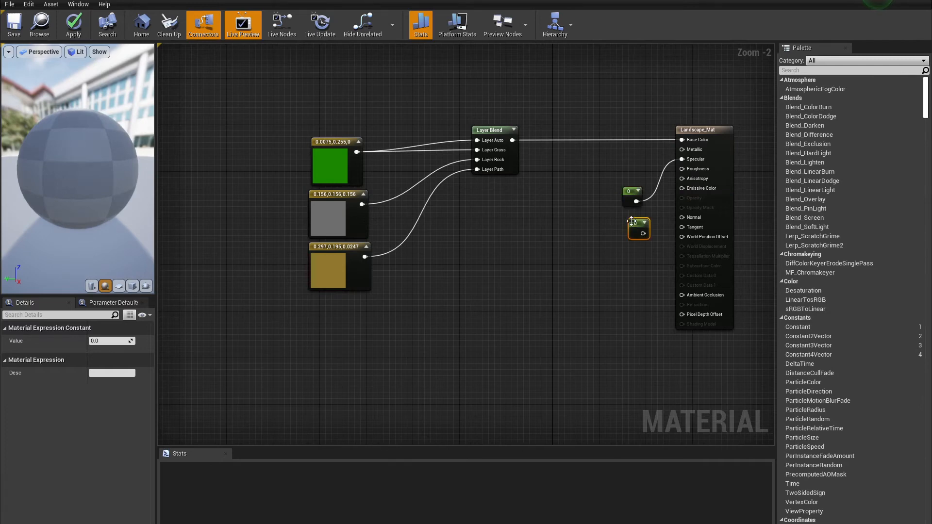
drag(643, 233, 685, 169)
drag(639, 228, 633, 217)
click(645, 212)
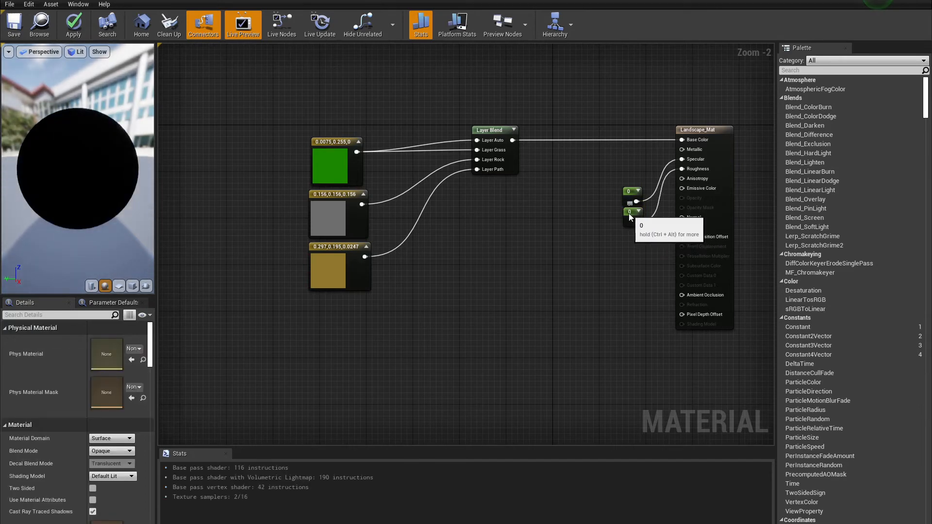
- Set the Constant feeding Roughness to 1 and save the landscape material
click(630, 214)
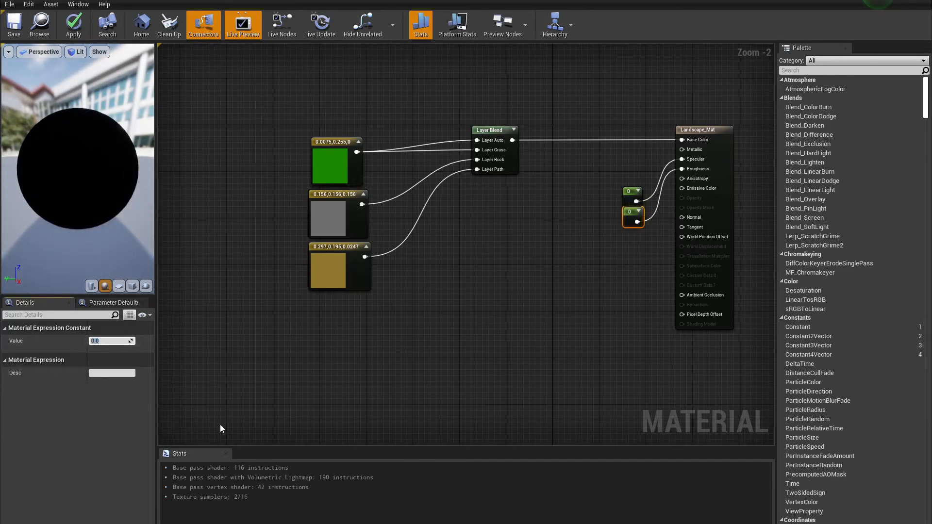
text(1)
key(Return)
click(432, 349)
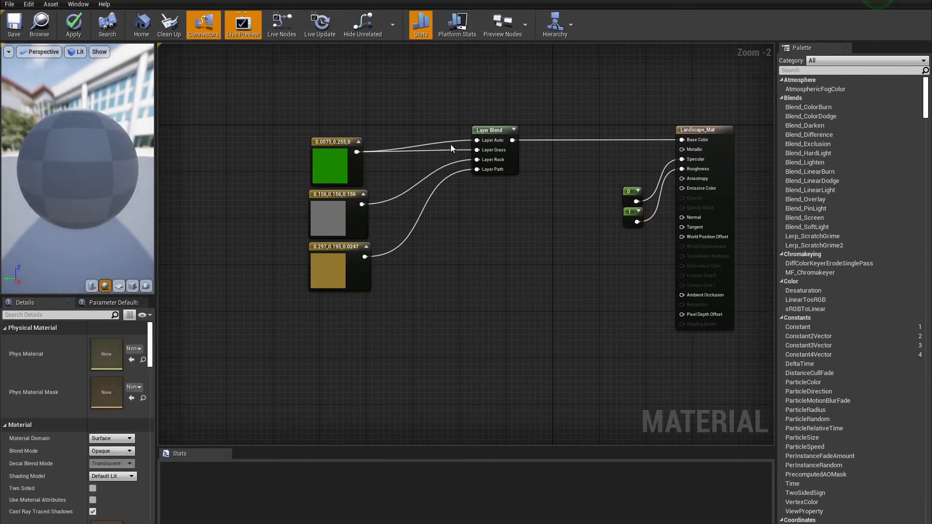
click(14, 23)
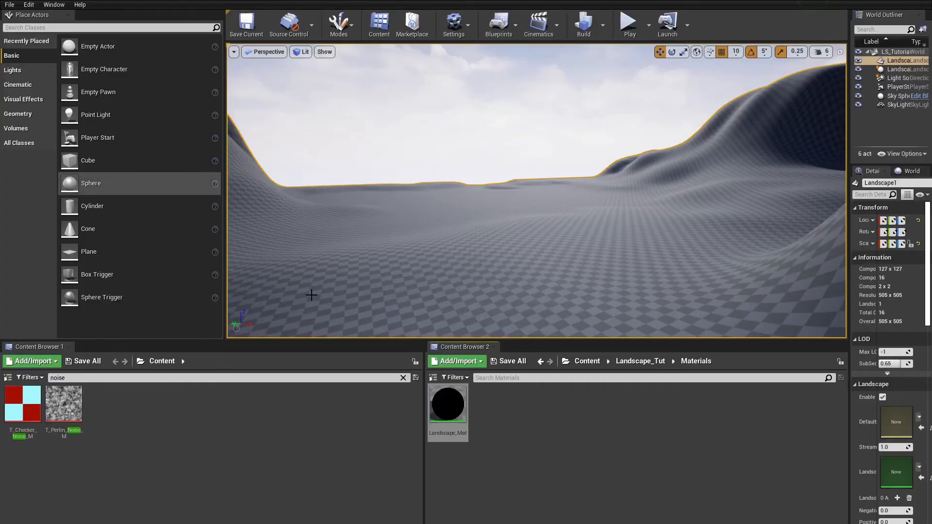
- Create a material instance from Landscape_Mat in the Materials folder and name it Landscape_tut_MI
right_click(455, 411)
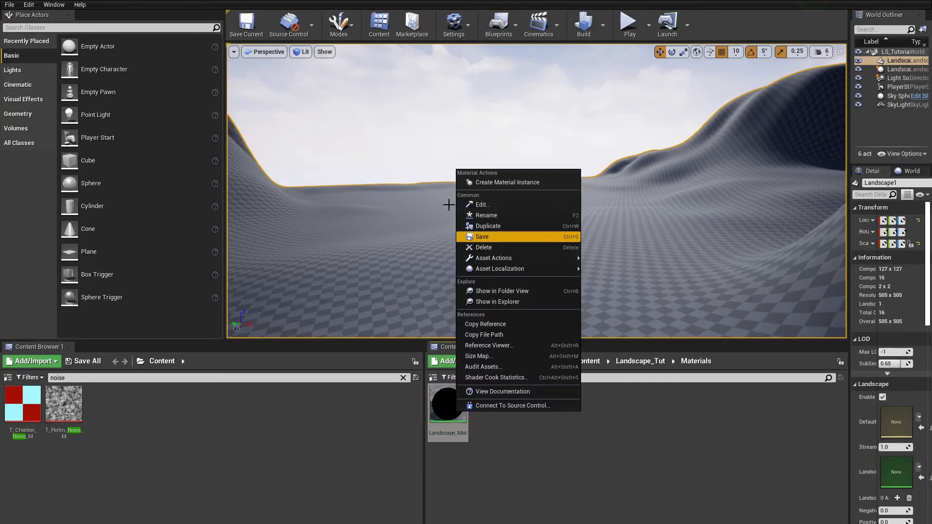
click(473, 182)
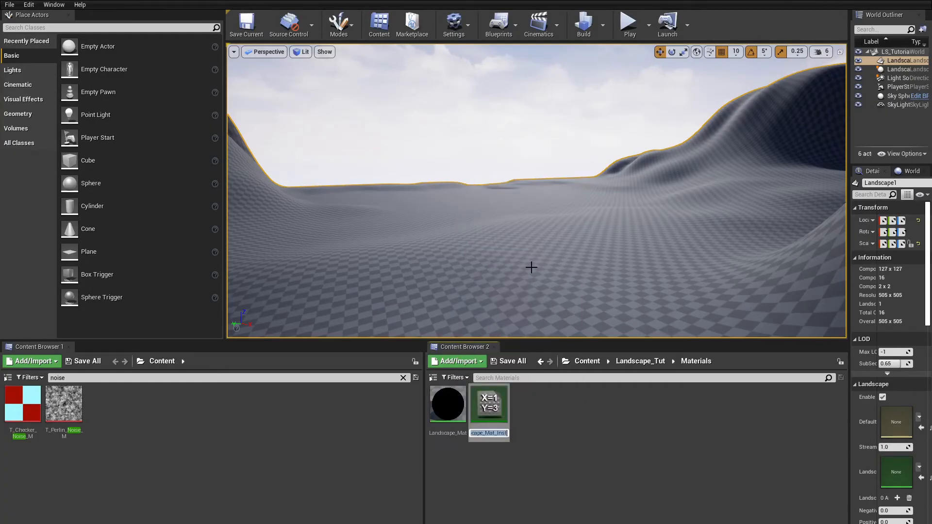
key(BackSpace)
key(BackSpace)
key(BackSpace)
key(BackSpace)
key(BackSpace)
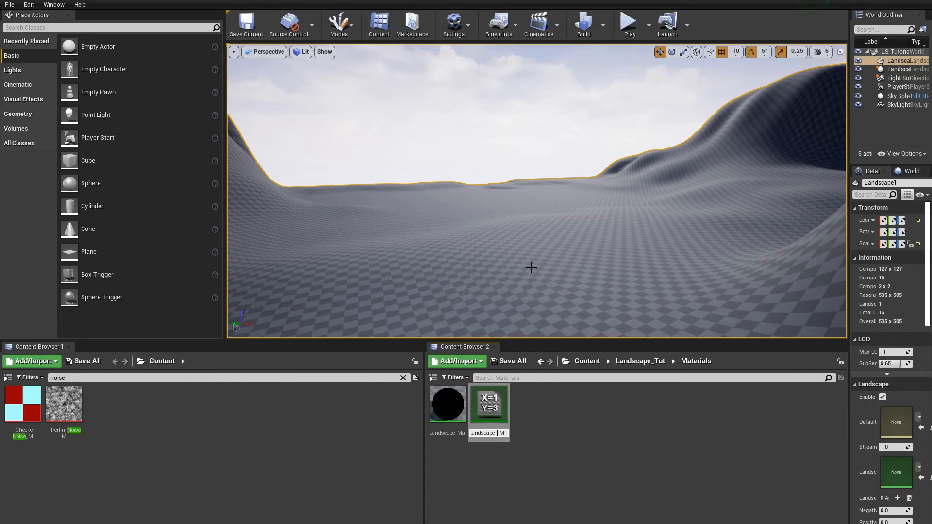
text(I)
key(Return)
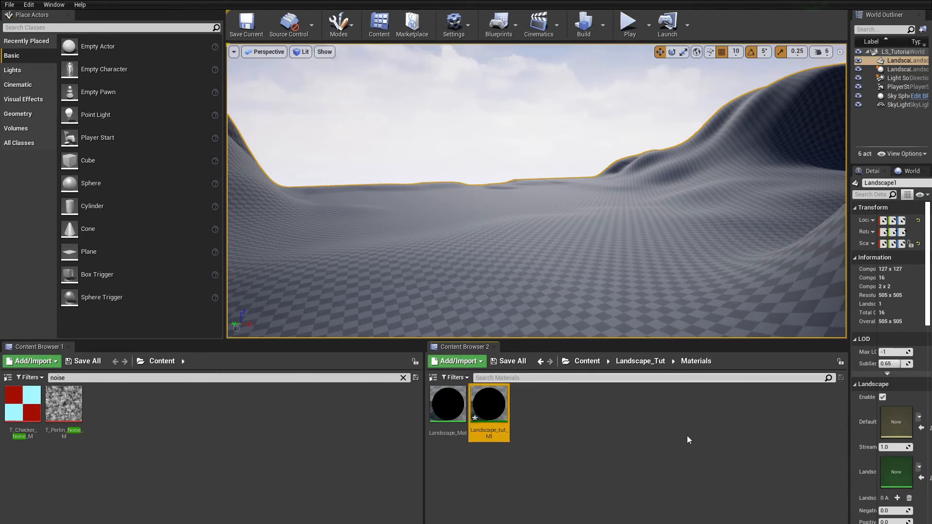
- Widen the Details area and assign Landscape_tut_MI as the landscape material of Landscape1
drag(847, 407, 759, 416)
click(464, 418)
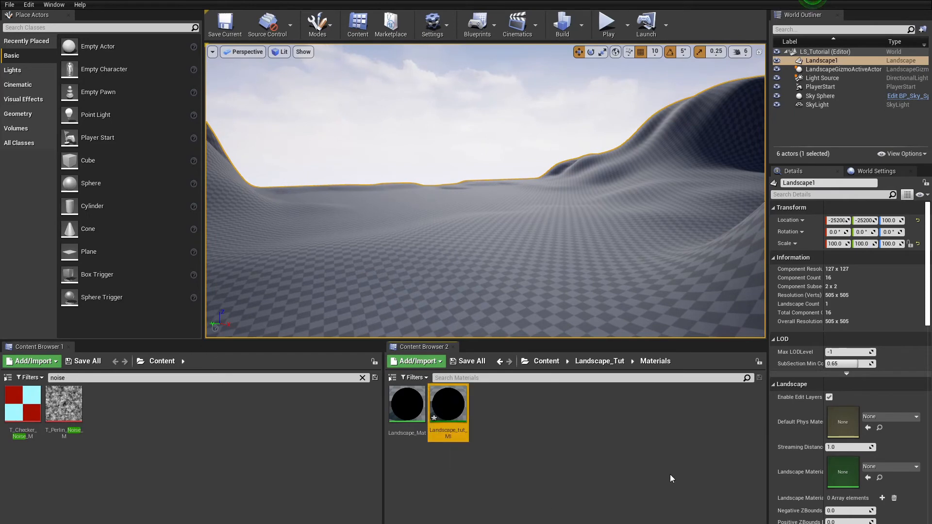
click(869, 478)
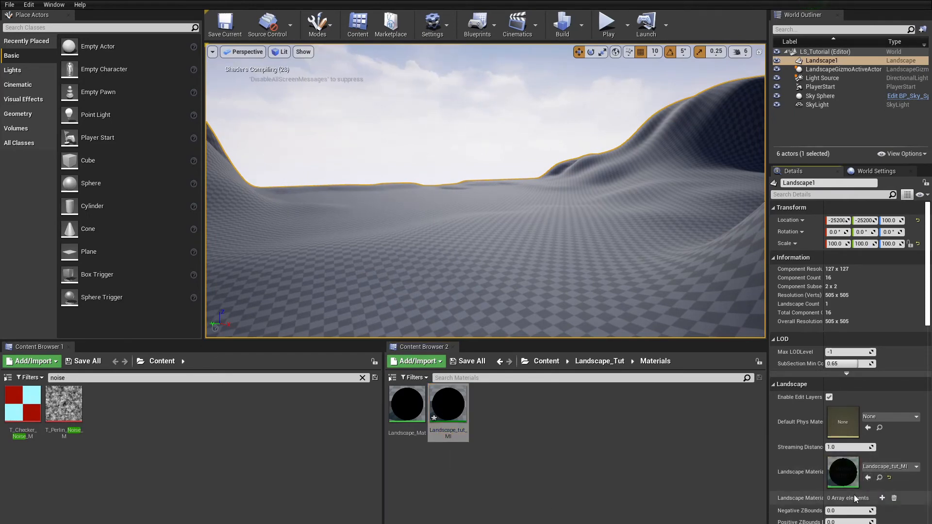
- Switch to Landscape editing mode and reduce the sculpting brush size to about 783
right_drag(441, 214, 398, 173)
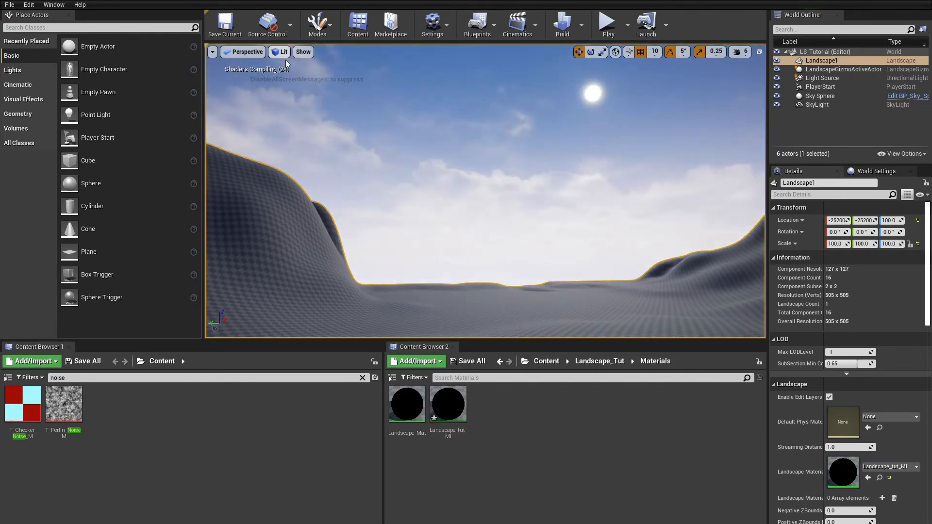
right_drag(358, 132, 292, 136)
click(320, 29)
click(335, 71)
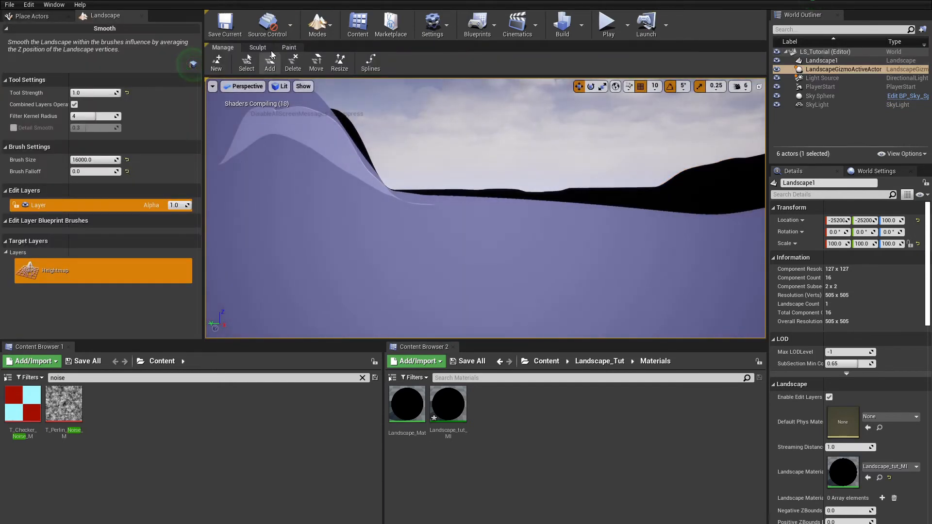
click(259, 48)
drag(623, 59, 595, 59)
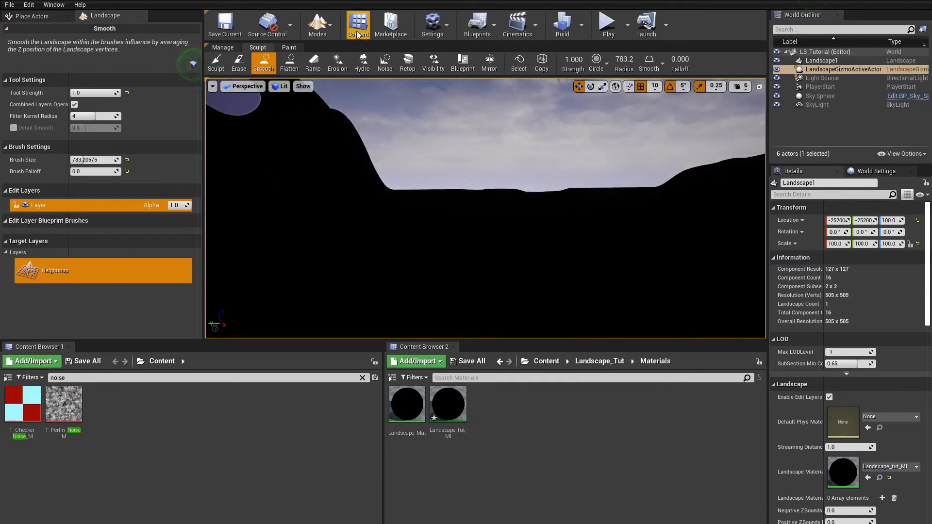
- Switch to landscape painting and create a weight-blended layer info named Grass_LayerInfo for the Grass layer in LS_Tutorial_sharedassets
click(289, 48)
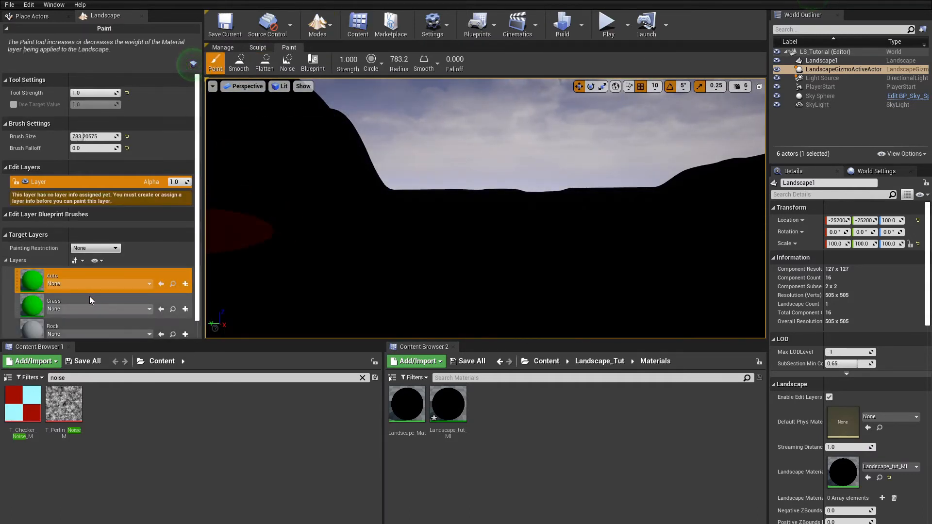
scroll(92, 303, down, 2)
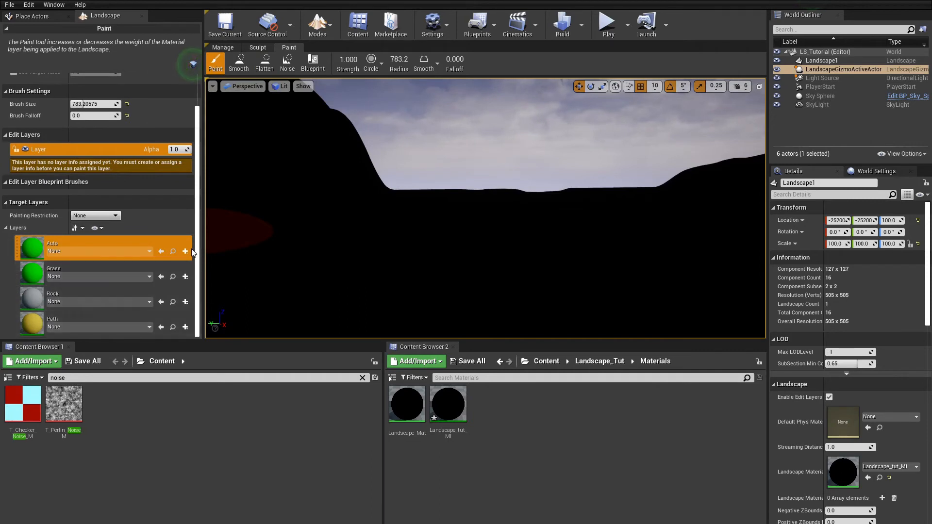
click(185, 278)
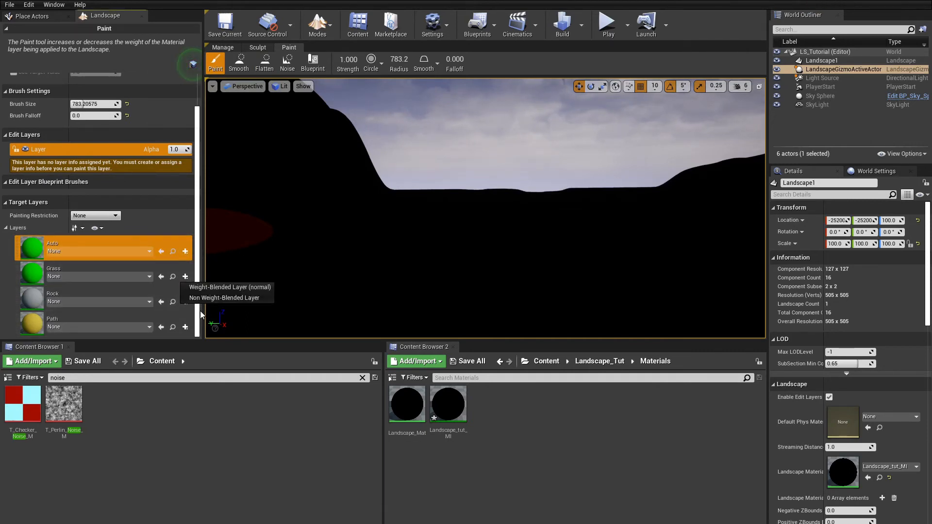
click(188, 287)
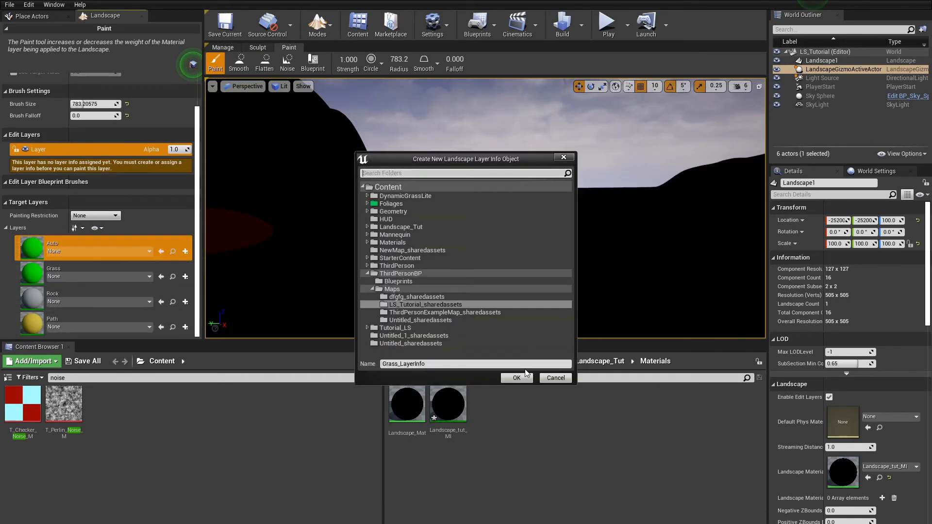
click(517, 378)
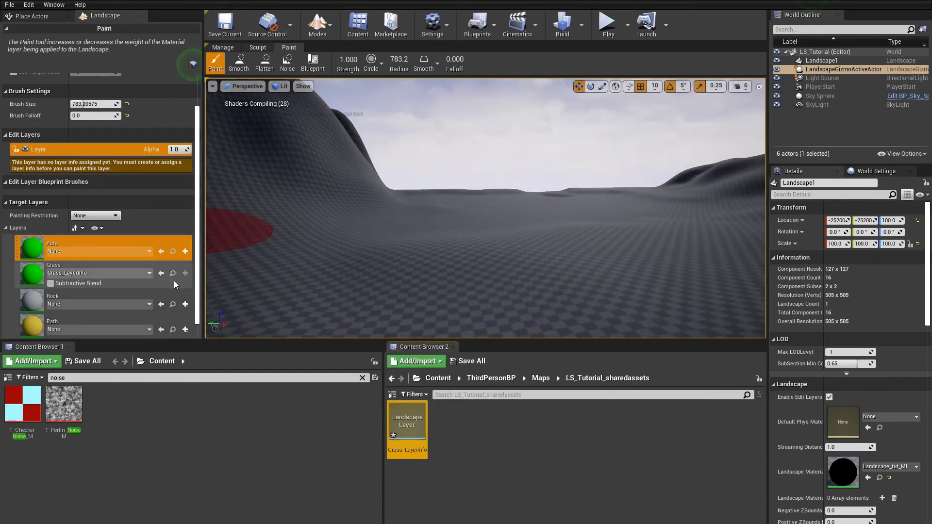
- Create a weight-blended layer info named Rock_LayerInfo for the Rock layer in LS_Tutorial_sharedassets
click(185, 305)
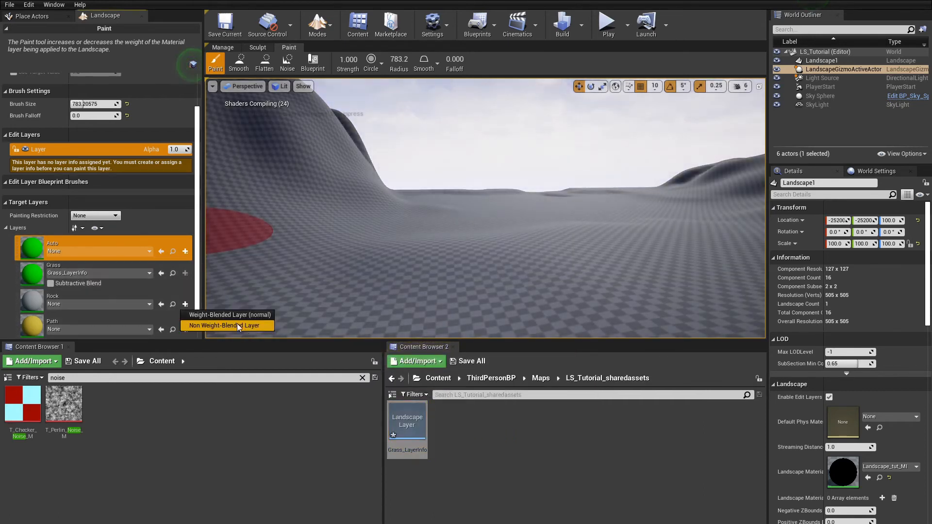
click(228, 315)
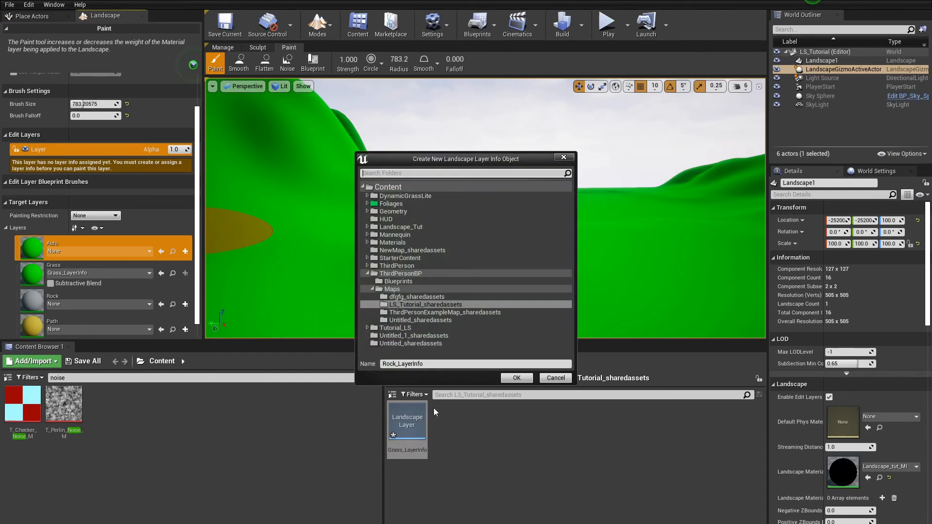
click(515, 379)
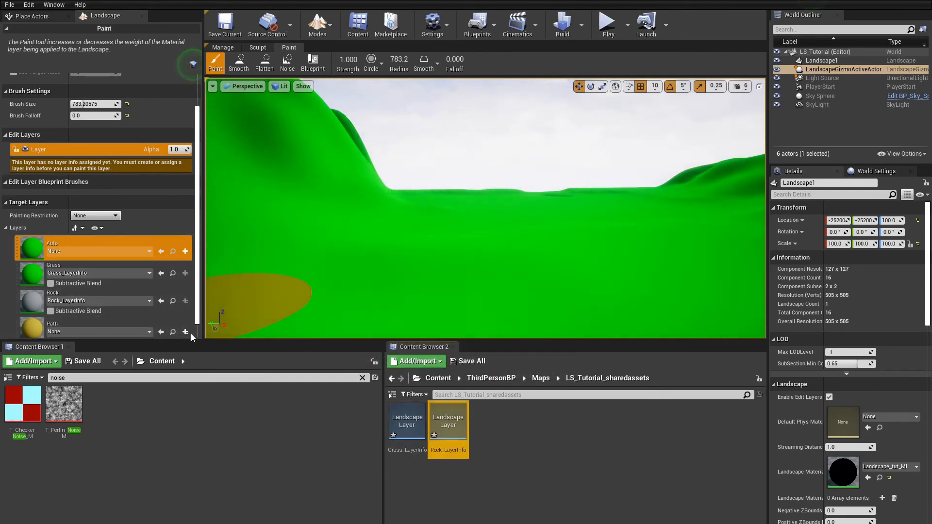
- Create a weight-blended layer info named Path_LayerInfo for the Path layer in LS_Tutorial_sharedassets
click(185, 332)
click(235, 342)
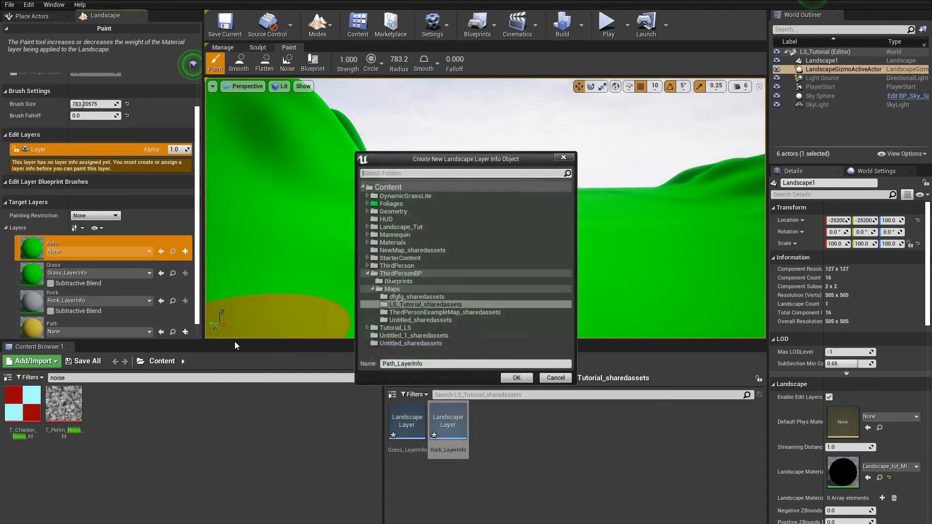
click(515, 379)
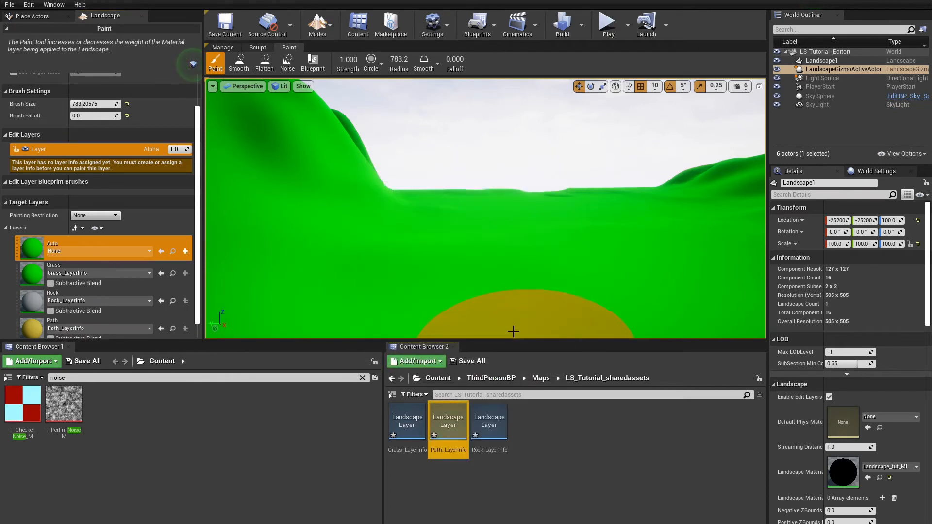
- Browse the project's content folders, checking Tutorial_LS, and open the Landscape_Tut folder in the second content browser
click(438, 379)
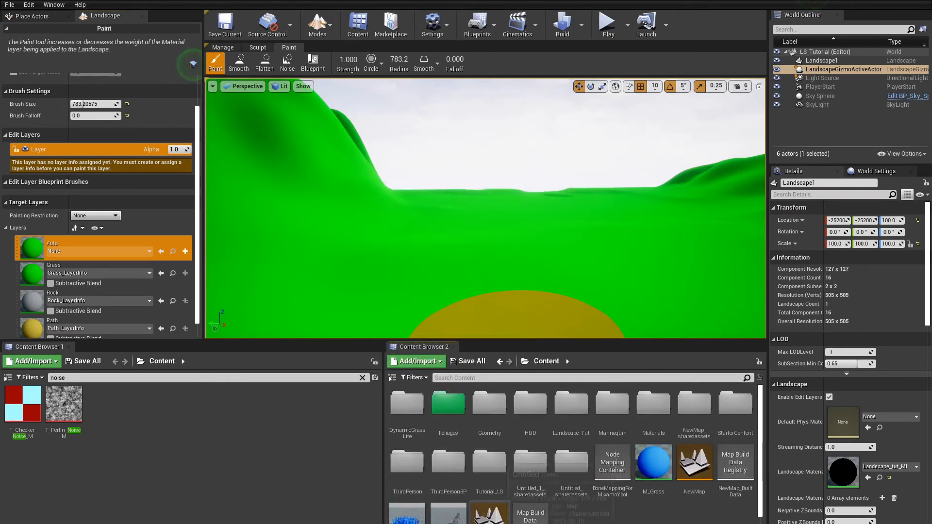
scroll(590, 498, down, 1)
double_click(489, 440)
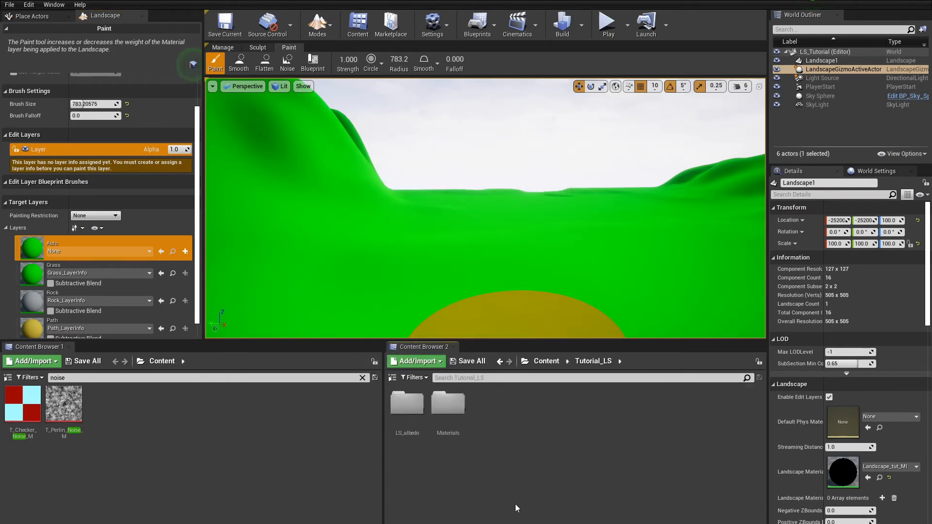
click(546, 362)
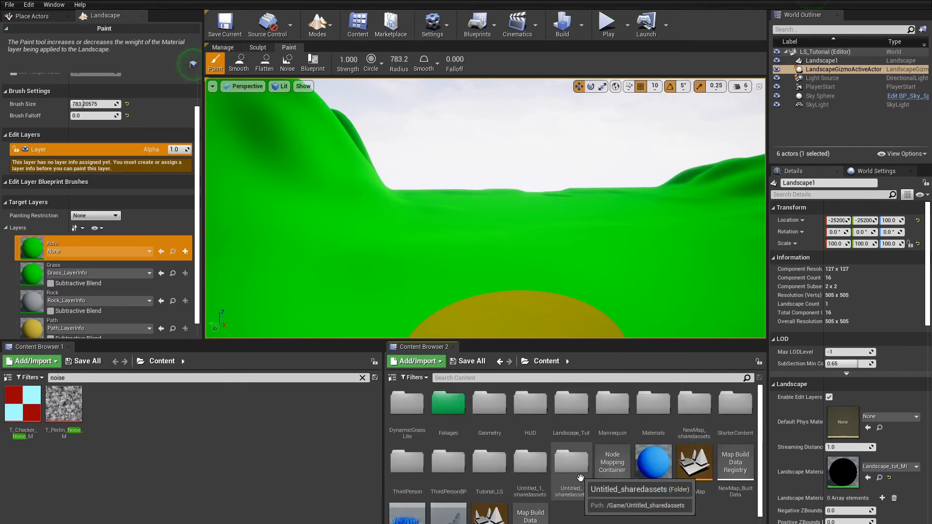
scroll(597, 518, down, 1)
scroll(590, 514, up, 1)
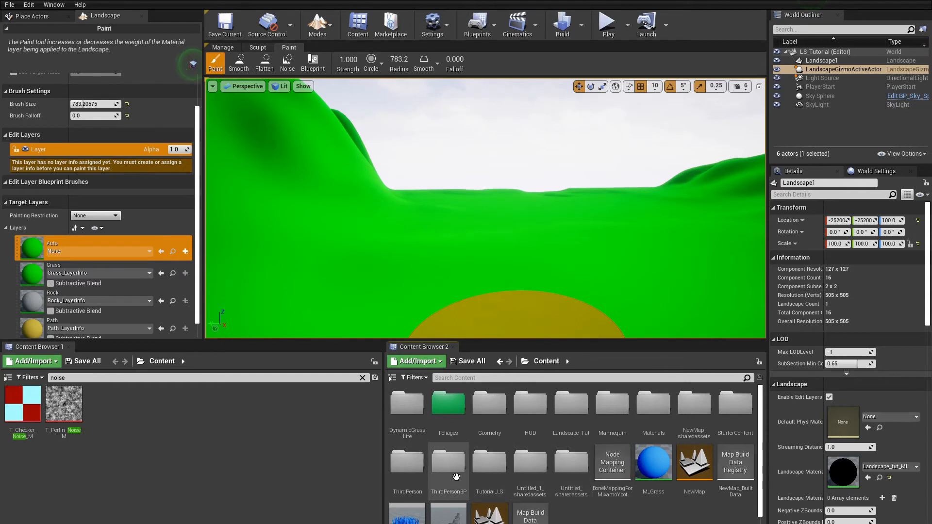
double_click(568, 436)
- Paint the Rock layer across the hillsides with brush falloff 0.54 and radius about 884.7
right_drag(486, 208, 516, 208)
click(97, 290)
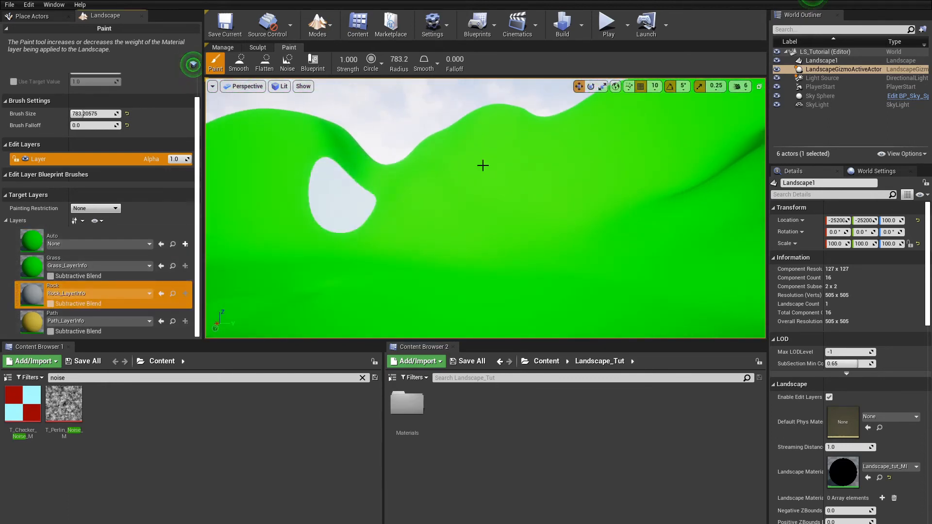
click(483, 166)
drag(453, 59, 464, 60)
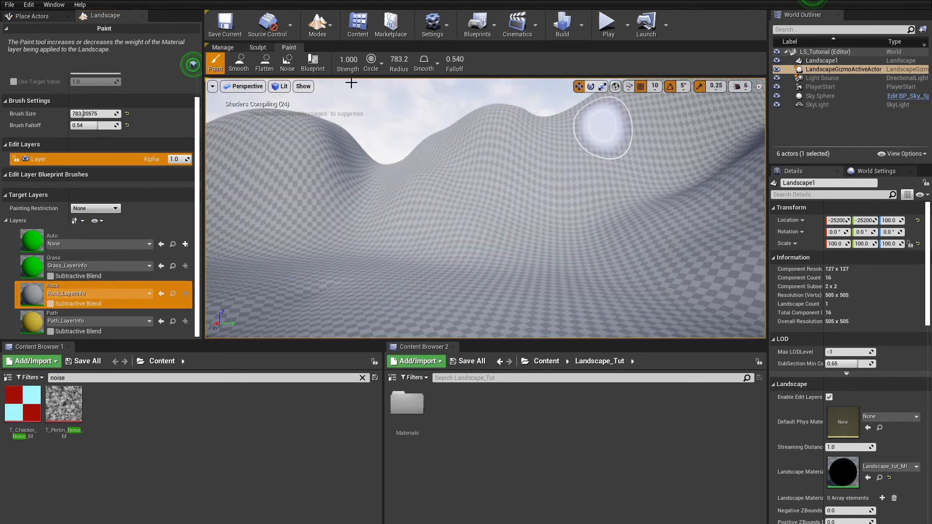
drag(399, 59, 406, 59)
mouse_move(531, 154)
mouse_down()
mouse_move(418, 183)
mouse_move(678, 154)
mouse_move(502, 211)
mouse_move(227, 169)
mouse_up()
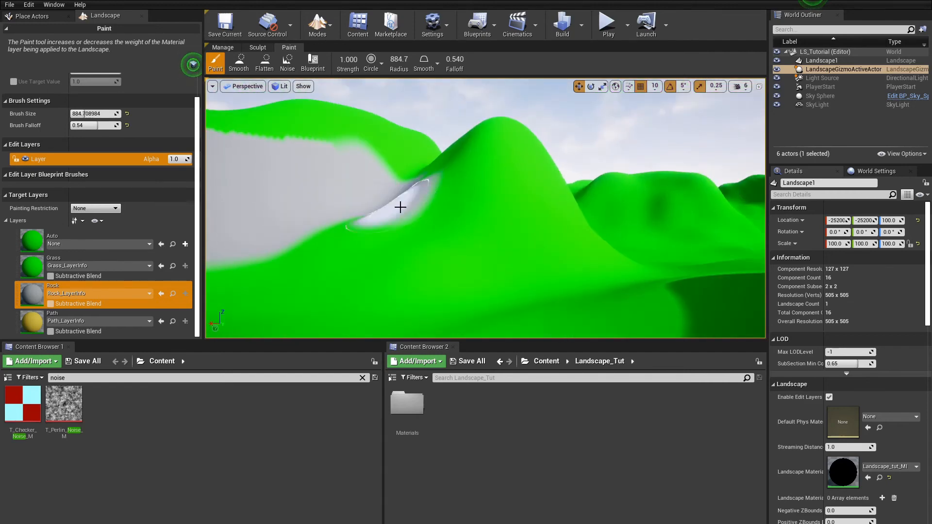
- Play-test the level by running the character over the painted hills, and stop the session
key(alt+p)
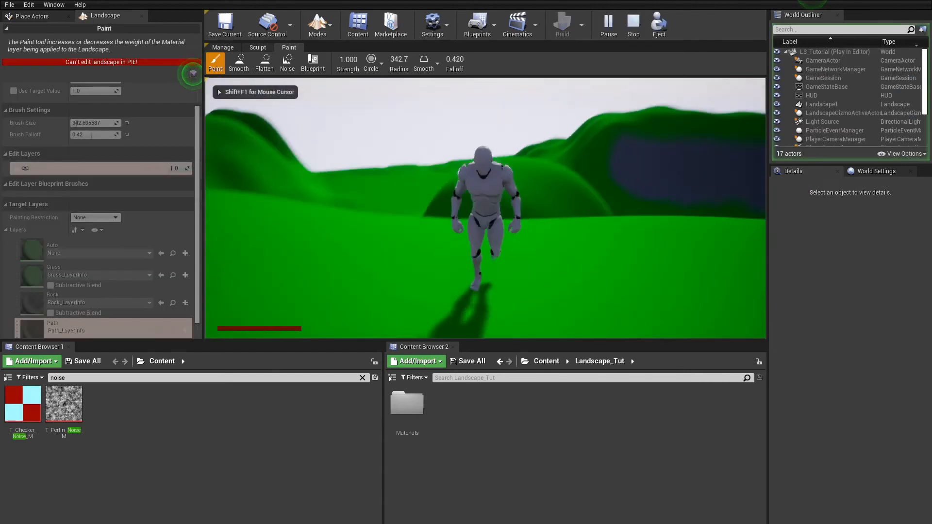
key(w)
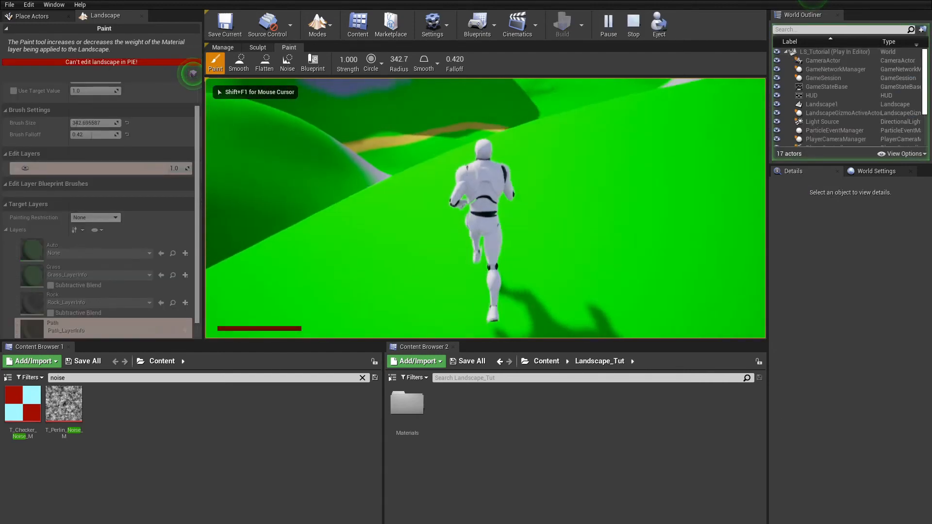
key(w)
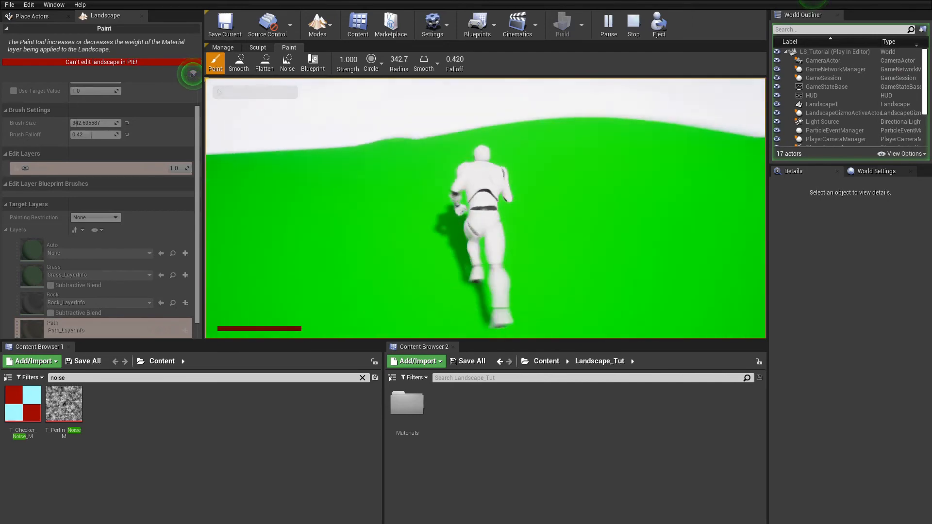
key(Escape)
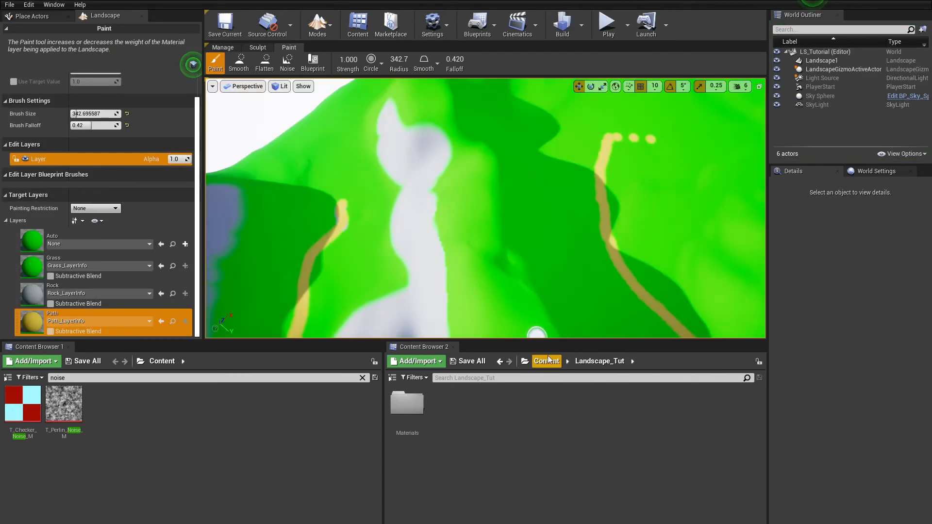
- Open the LS_albedo folder inside Tutorial_LS in the second content browser
click(547, 362)
scroll(504, 457, down, 1)
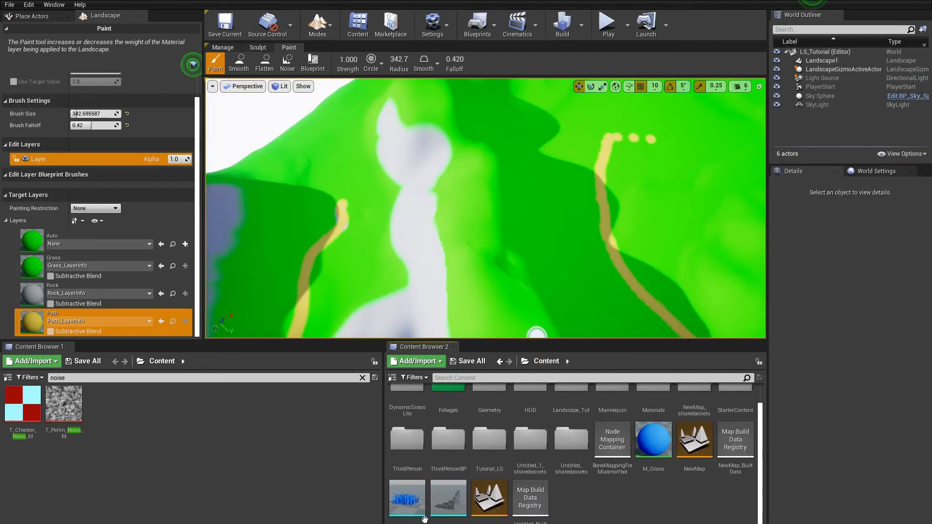
double_click(504, 456)
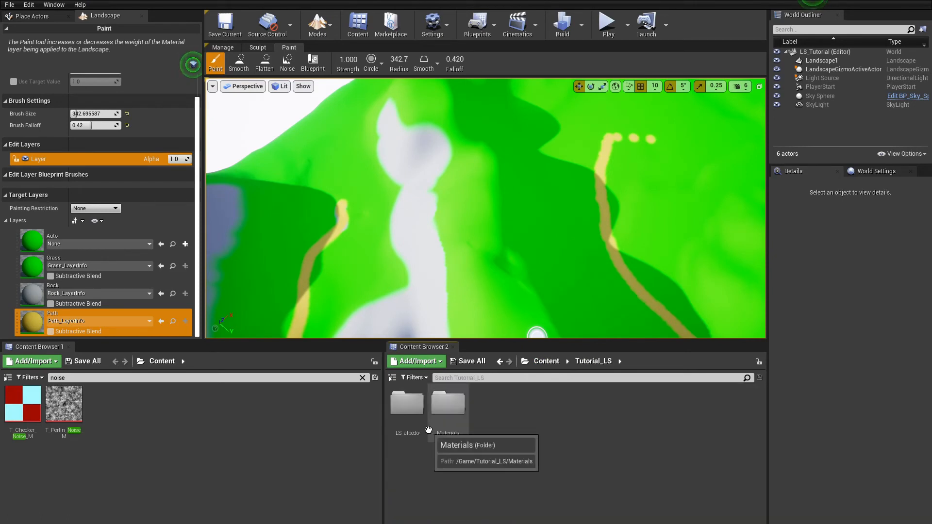
double_click(407, 443)
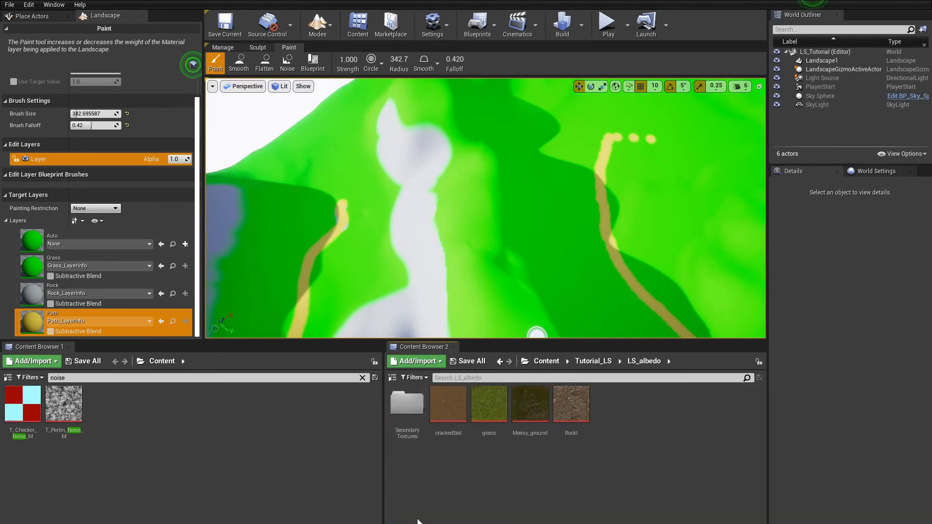
- Add the crackedSoil, grass and rock albedo textures to the Landscape_Mat graph as texture samples
click(447, 410)
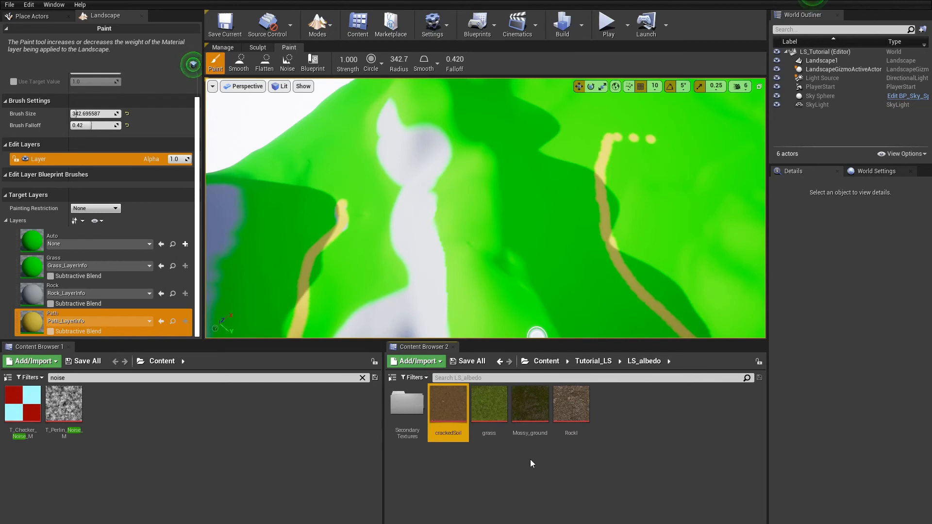
ctrl+click(571, 406)
ctrl+click(489, 406)
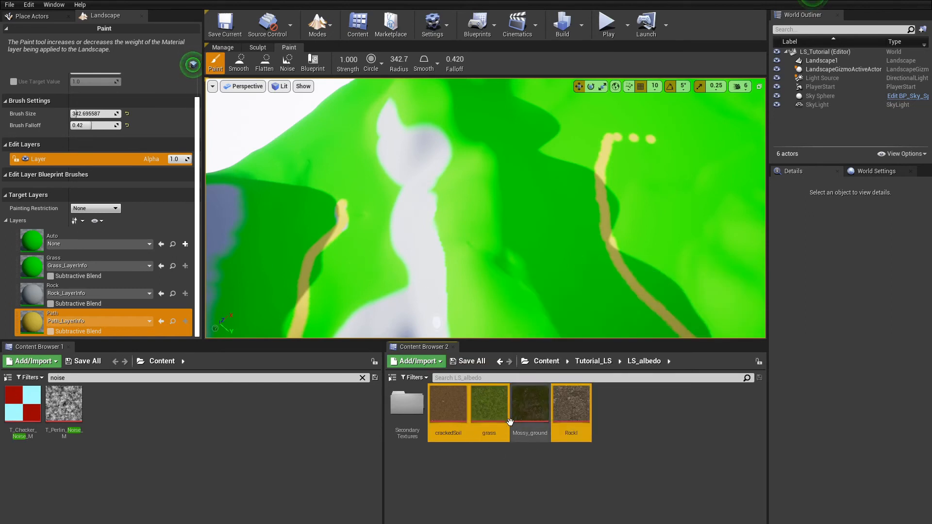
drag(505, 416, 429, 314)
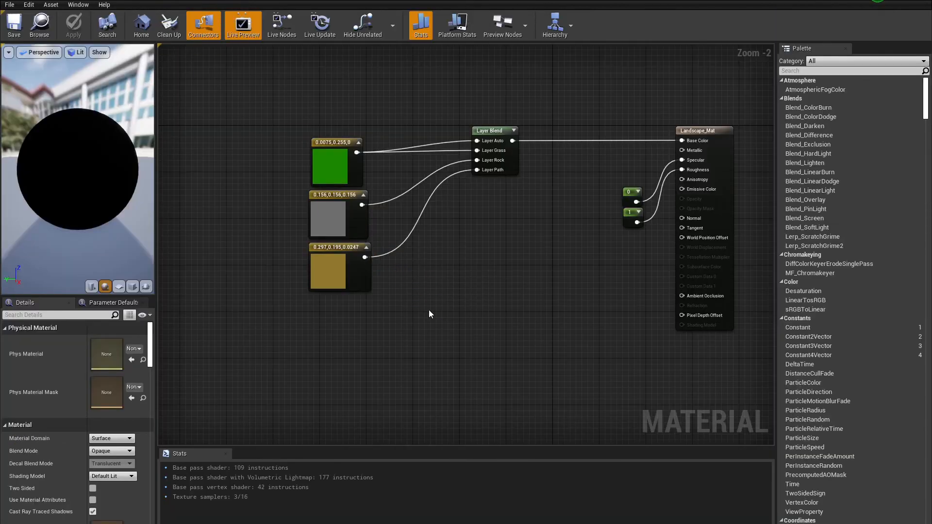
- Spread the three new texture samples apart in the Landscape_Mat graph
scroll(469, 319, up, 2)
right_drag(472, 309, 508, 130)
drag(477, 139, 383, 281)
drag(475, 126, 319, 170)
drag(443, 111, 434, 103)
- Connect the soil texture to Layer Path, the rock texture to Layer Rock, and the grass texture to Layer Auto and Layer Grass
right_drag(541, 125, 419, 296)
scroll(420, 296, down, 1)
scroll(419, 296, up, 1)
drag(374, 283, 394, 111)
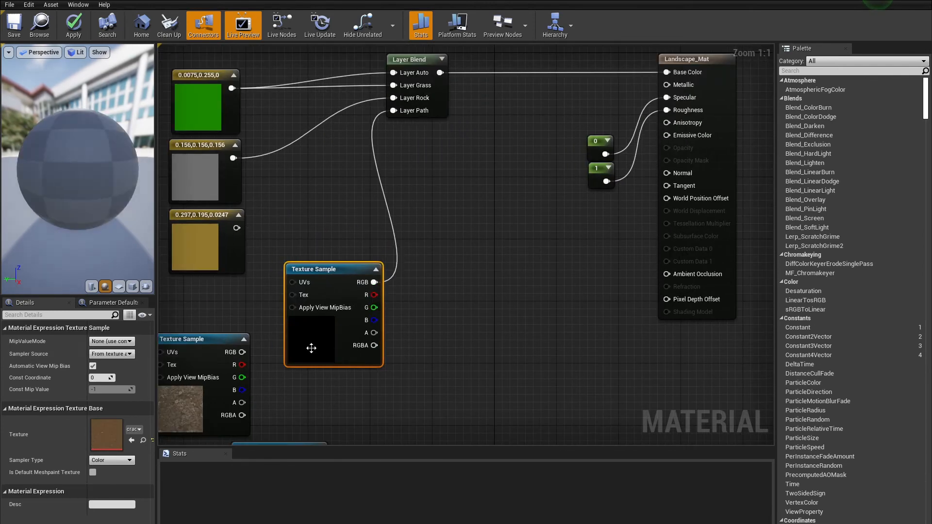
drag(241, 352, 394, 99)
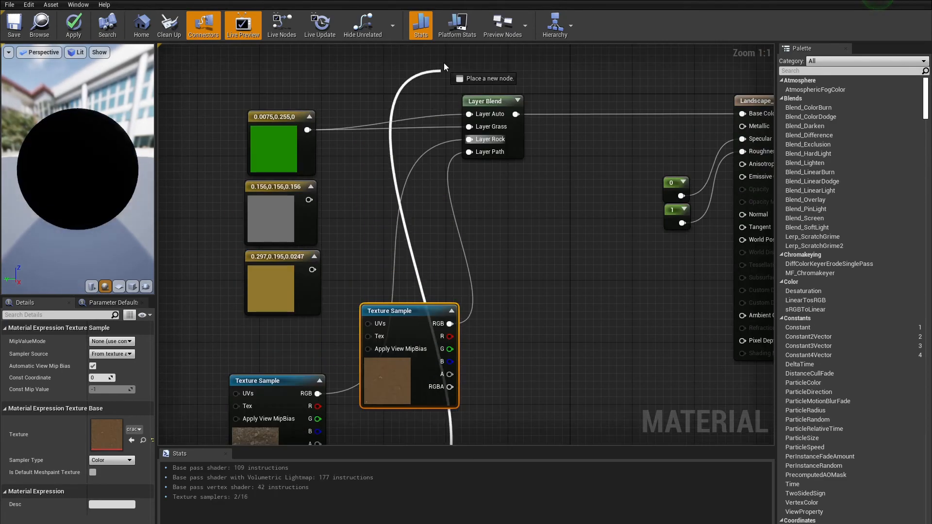
drag(443, 63, 471, 119)
drag(425, 380, 500, 214)
- Delete the green, gray and brown color constant nodes from the Landscape_Mat graph
drag(274, 168, 371, 331)
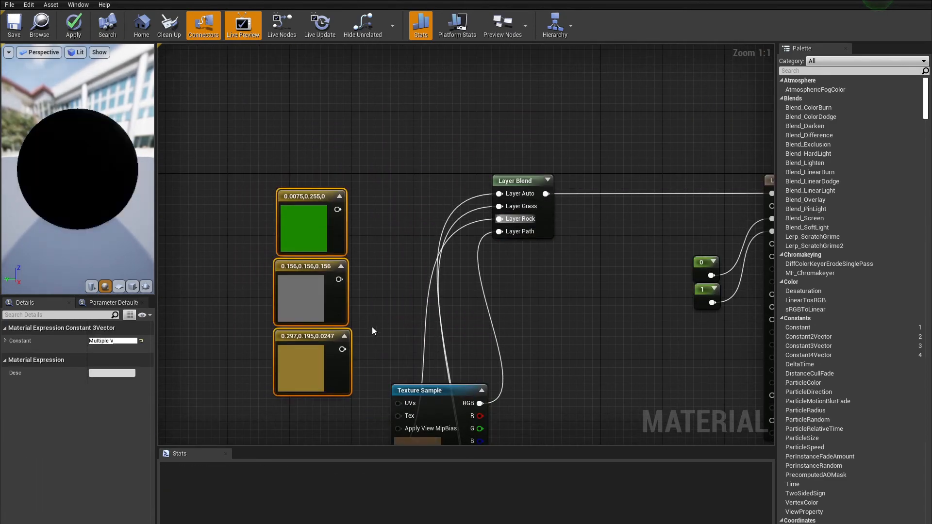
key(Delete)
right_drag(314, 433, 324, 334)
- Stack the grass, rock and soil texture samples in a column beside the Layer Blend node and save the material
scroll(323, 334, down, 1)
drag(425, 296, 512, 194)
right_drag(473, 308, 527, 209)
drag(368, 263, 346, 179)
click(389, 340)
right_drag(395, 389, 400, 238)
drag(421, 357, 337, 126)
drag(583, 292, 363, 315)
click(243, 243)
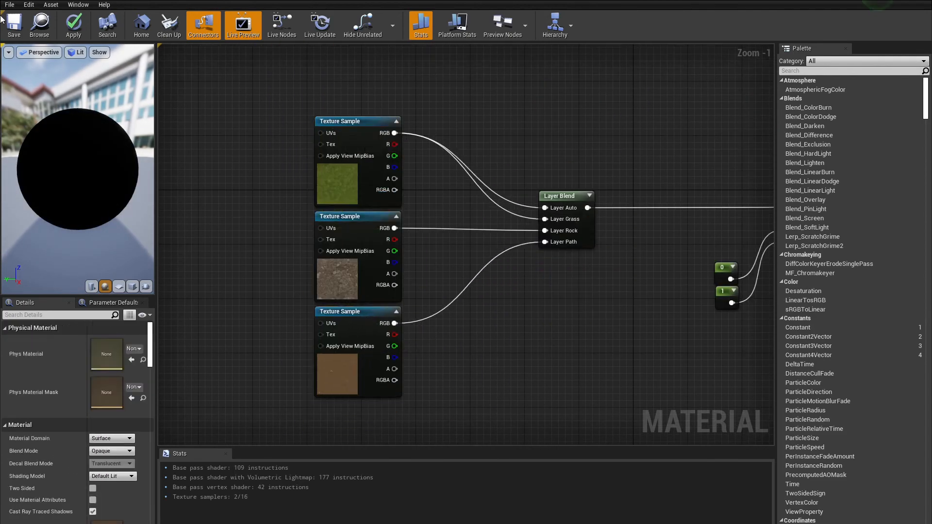
key(ctrl+s)
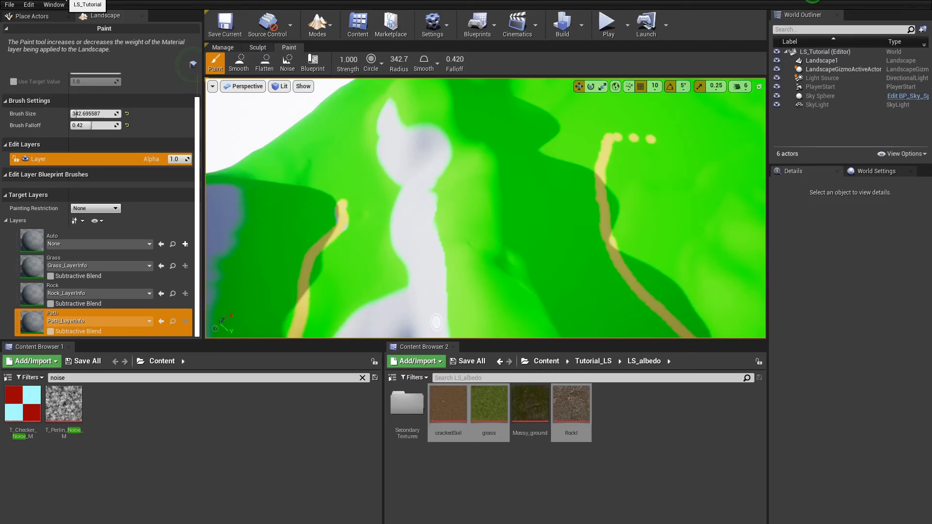
- Inspect the textured landscape and play-test it by running the character across the grass, rock and path areas
scroll(443, 220, down, 5)
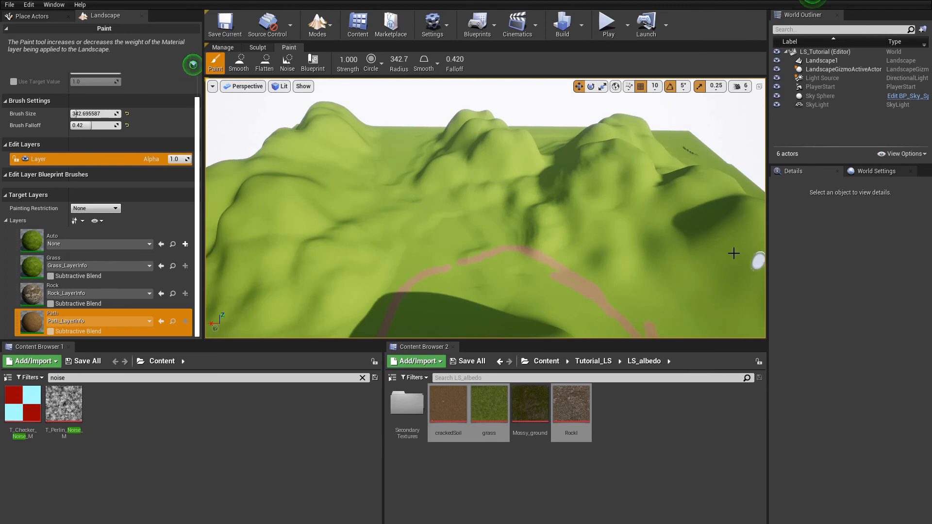
click(608, 36)
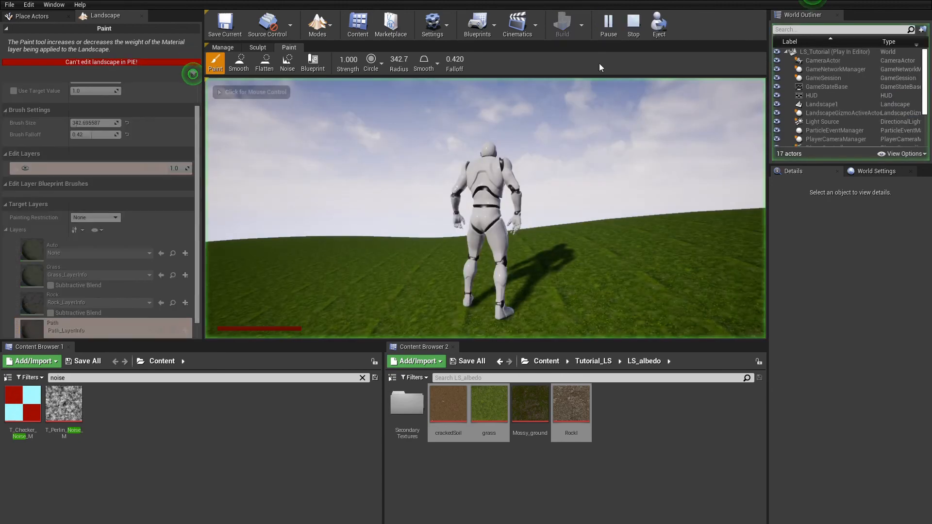
click(527, 165)
key(w)
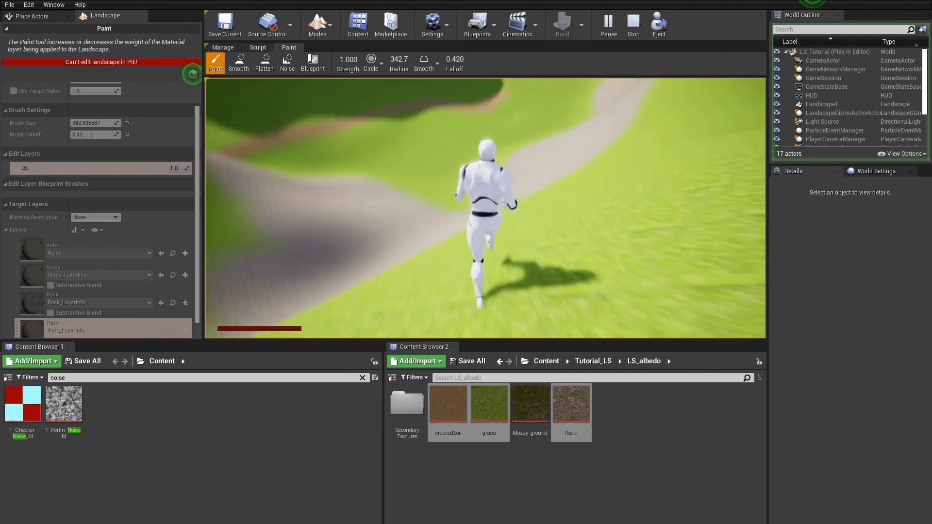
key(Escape)
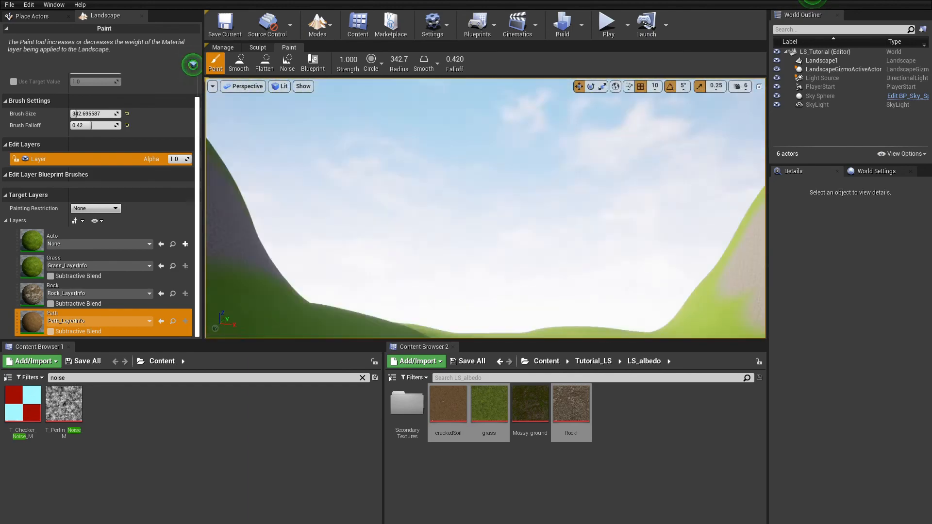
right_drag(486, 208, 728, 197)
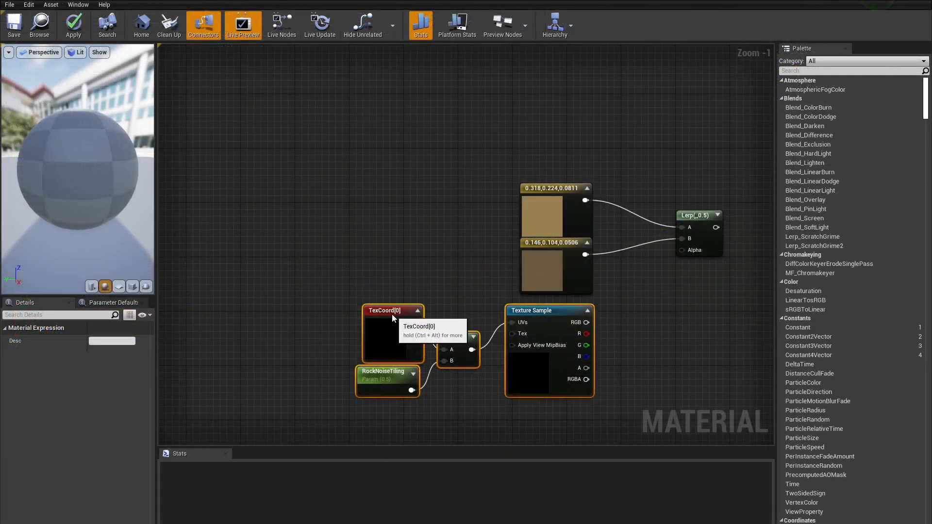
- Move the copied noise texture node group below the 0.104,0.0808,0.045 and 0.146,0.122,0.0829 color constants and select its RockNoiseTiling parameter
right_drag(355, 192, 341, 272)
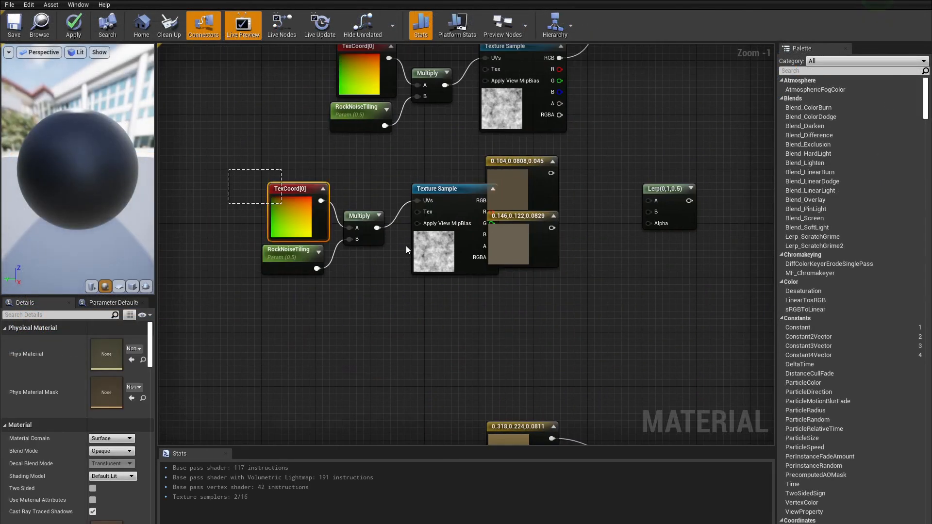
drag(358, 212, 420, 311)
click(355, 351)
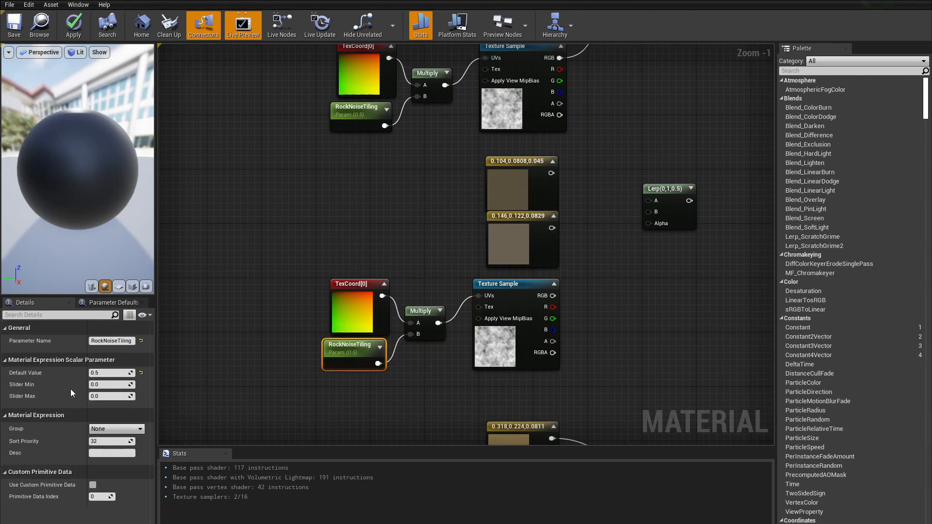
- Enable the RockNoiseTiling override in the Landscape_tut_MI material instance and lower its value
scroll(440, 246, down, 3)
scroll(439, 246, up, 2)
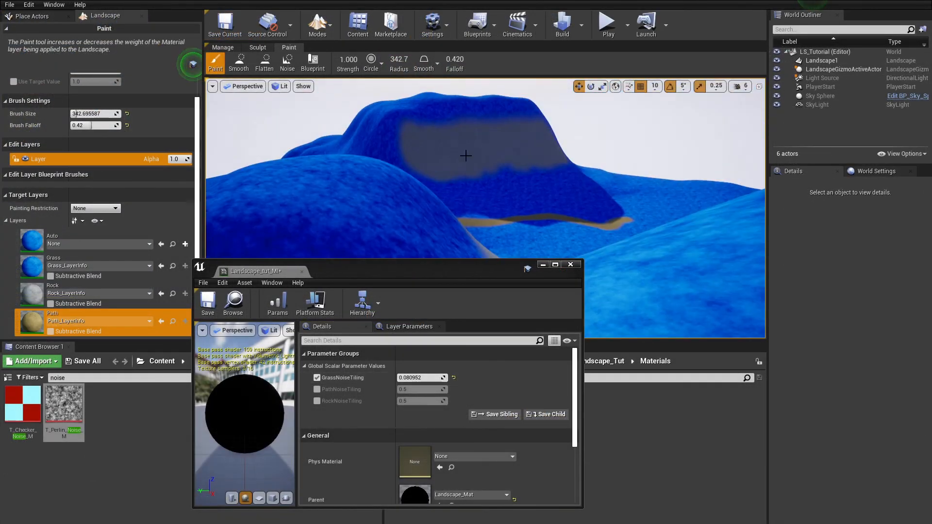
click(316, 401)
drag(419, 401, 416, 401)
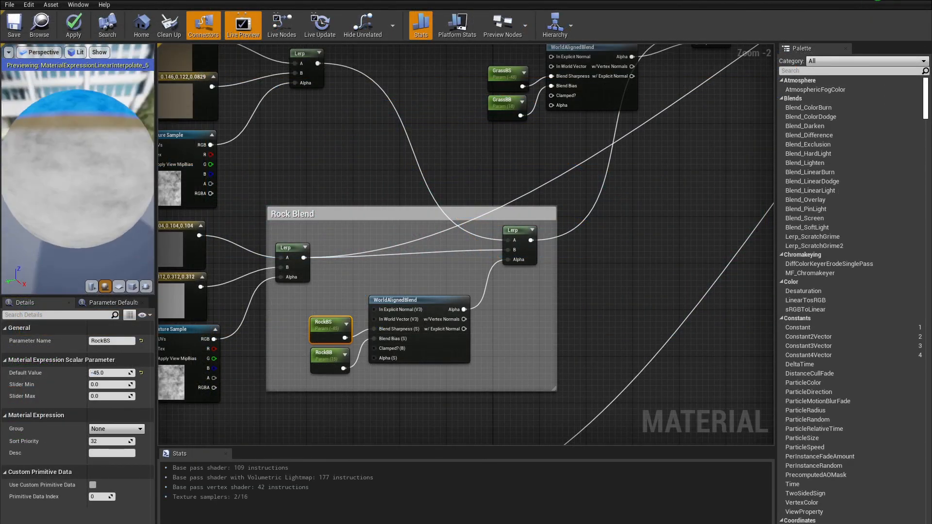
- Reposition the previewed Lerp node above and beyond the grass WorldAlignedBlend node and continue rearranging the landscape material graph
right_drag(486, 100, 272, 353)
scroll(273, 354, down, 1)
drag(477, 278, 572, 202)
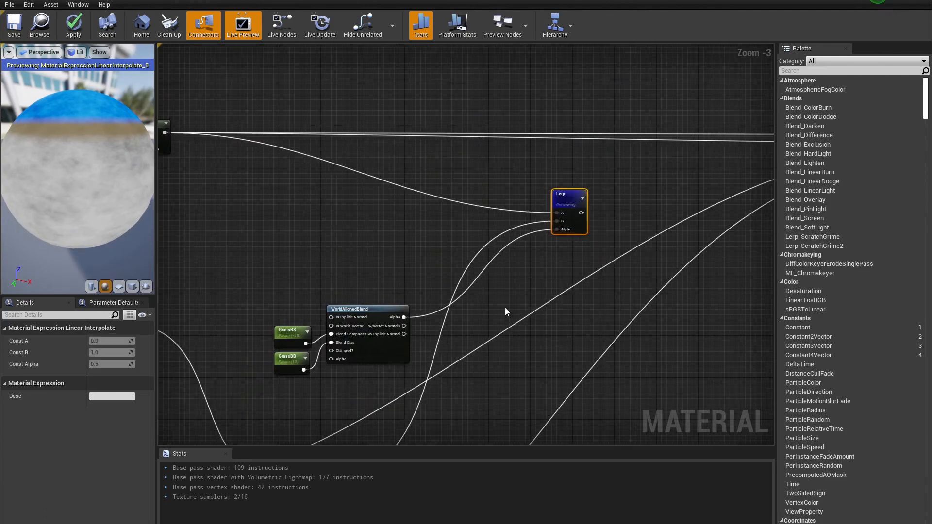
click(506, 310)
scroll(506, 309, down, 3)
right_drag(534, 322, 410, 251)
scroll(411, 252, up, 2)
drag(316, 255, 352, 193)
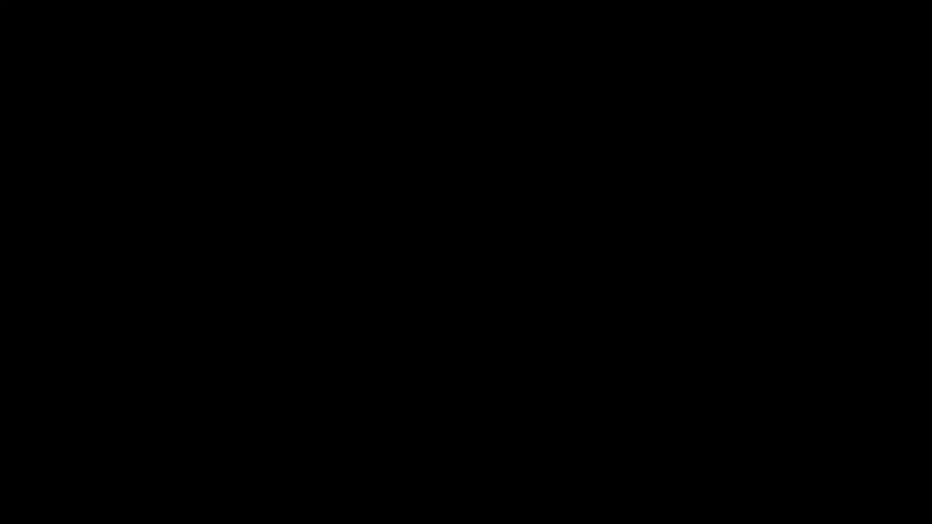